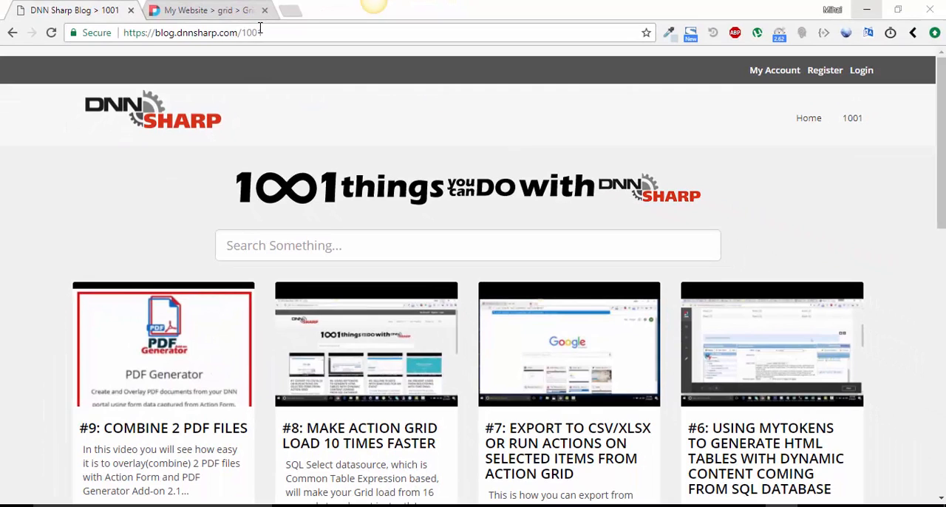
- Review the site's grid page and select the ID 1 in the first row of the UserID grid
left_click(215, 11)
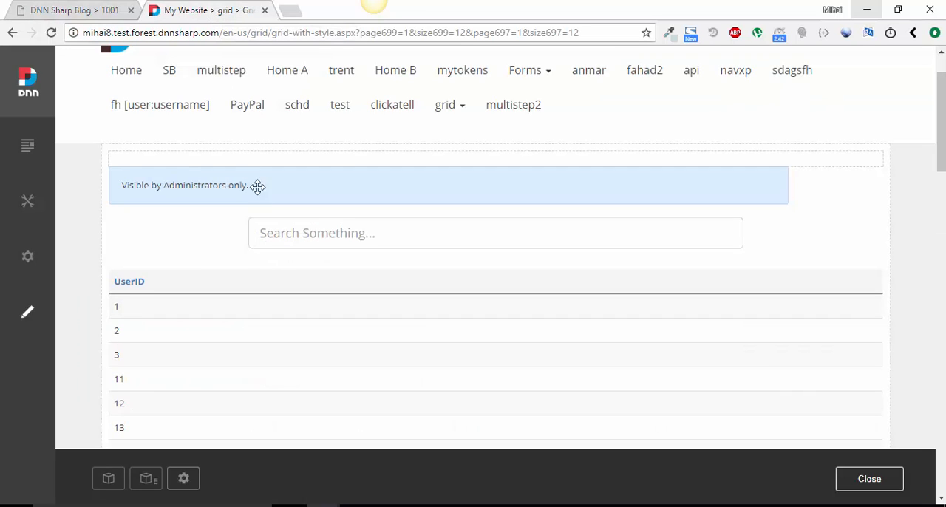
scroll(283, 237, "up", 1)
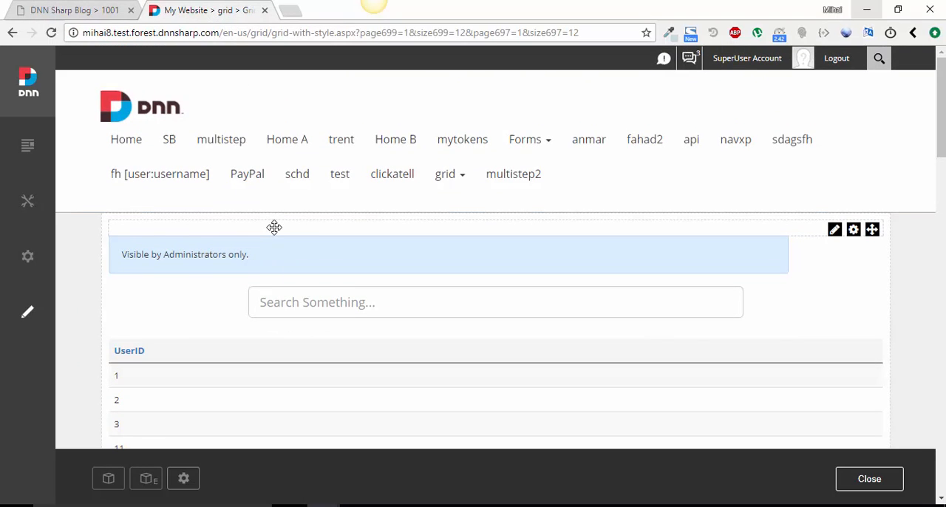
scroll(244, 303, "down", 2)
scroll(219, 327, "down", 2)
scroll(218, 327, "up", 2)
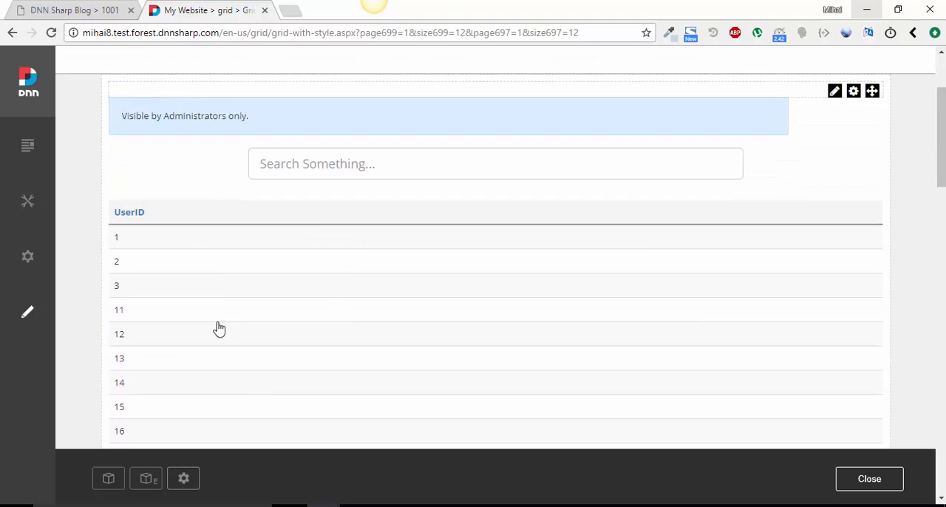
scroll(219, 327, "up", 2)
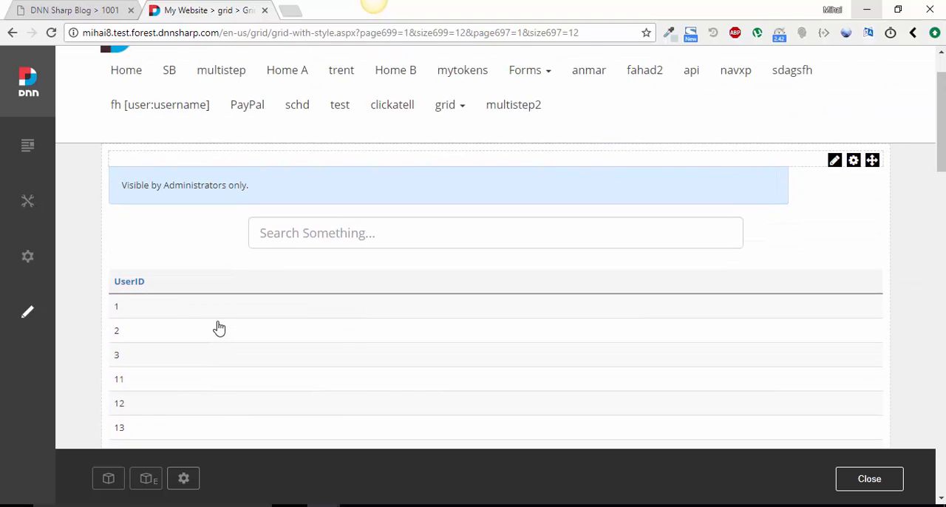
scroll(218, 328, "down", 2)
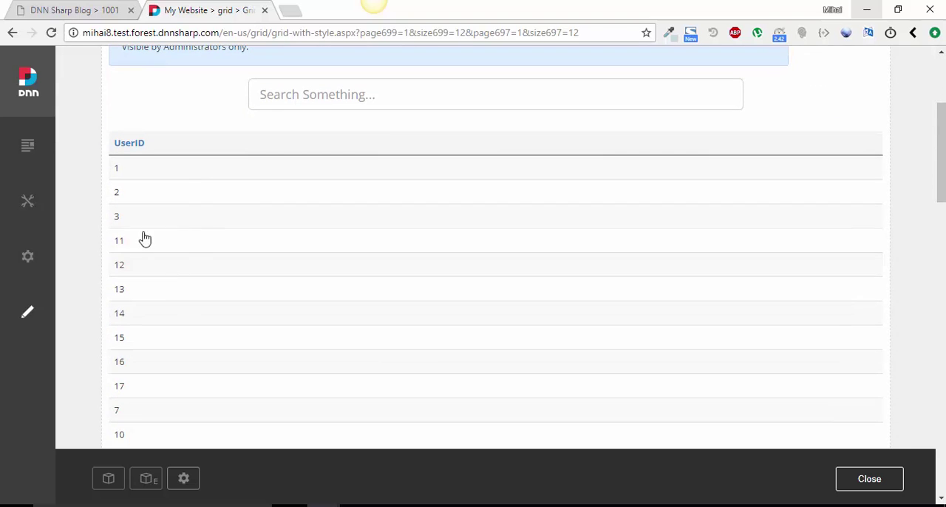
double_click(116, 169)
scroll(126, 222, "down", 4)
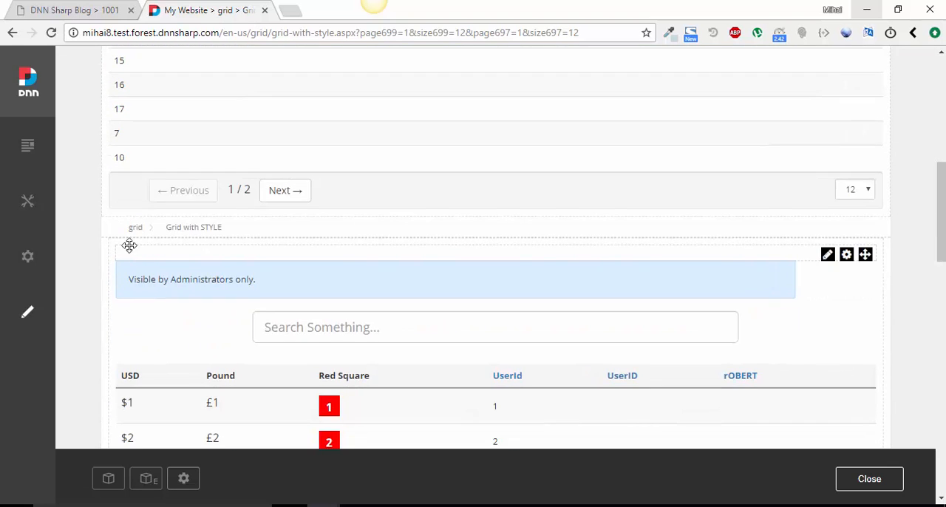
scroll(129, 246, "up", 2)
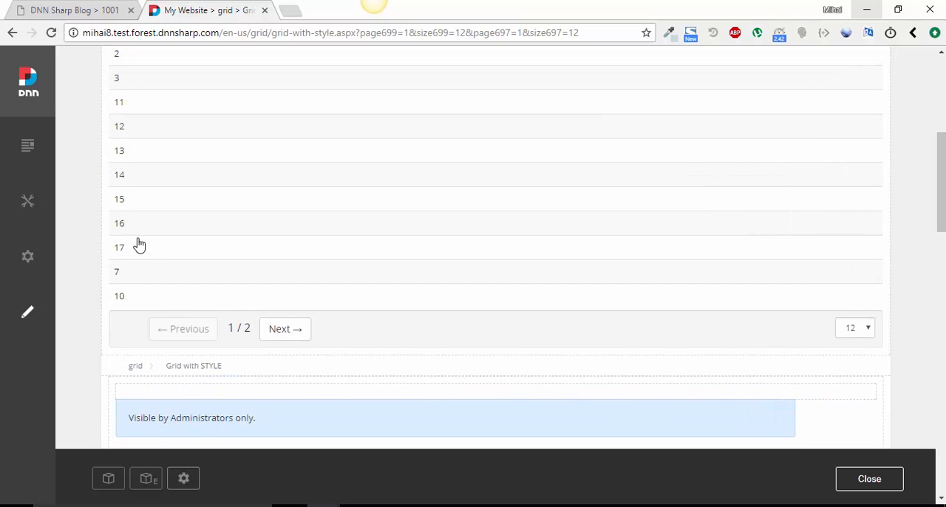
scroll(133, 229, "up", 5)
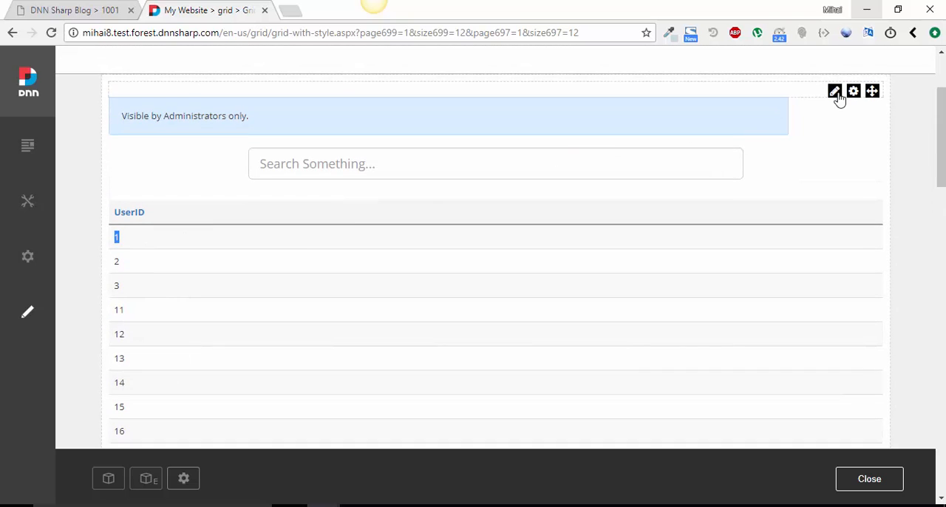
- Open Manage Grid for the grid module from its pencil menu
left_click(835, 91)
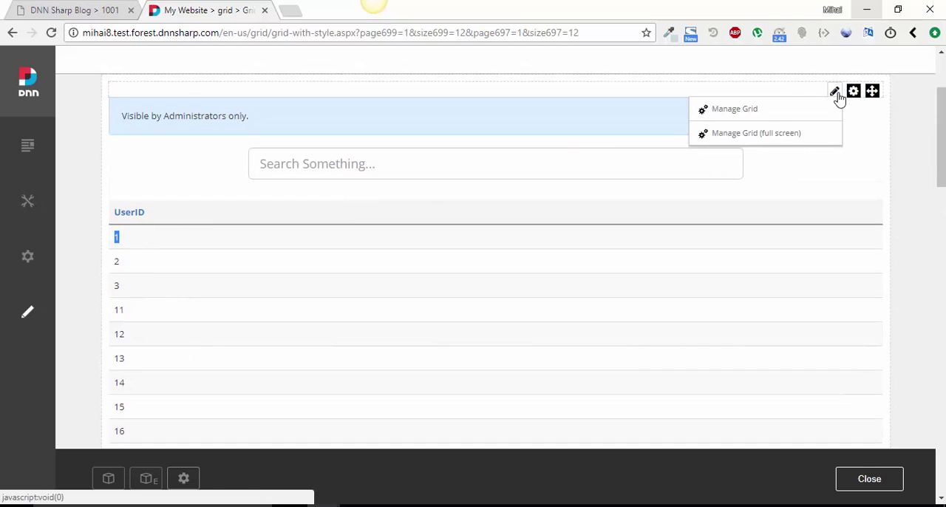
left_click(760, 133)
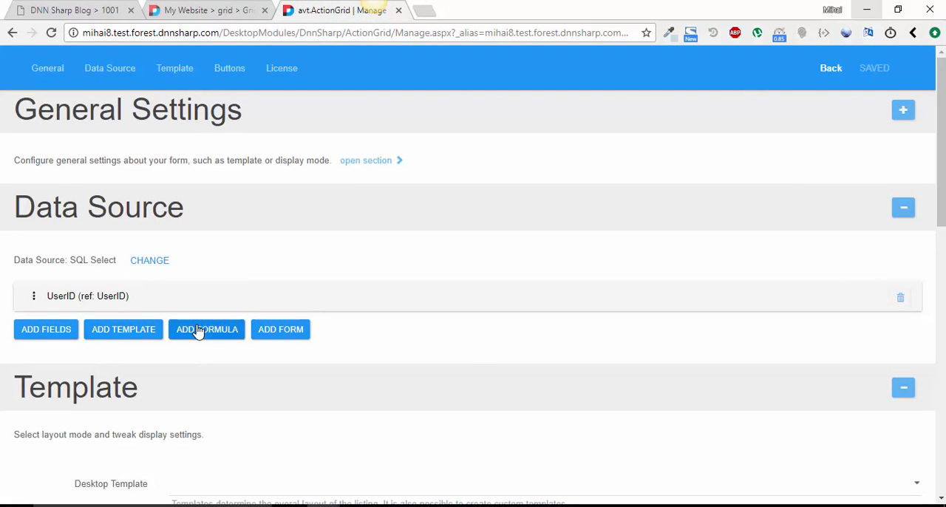
- Add a new formula field and name its title 'square'
left_click(207, 329)
scroll(209, 340, "down", 5)
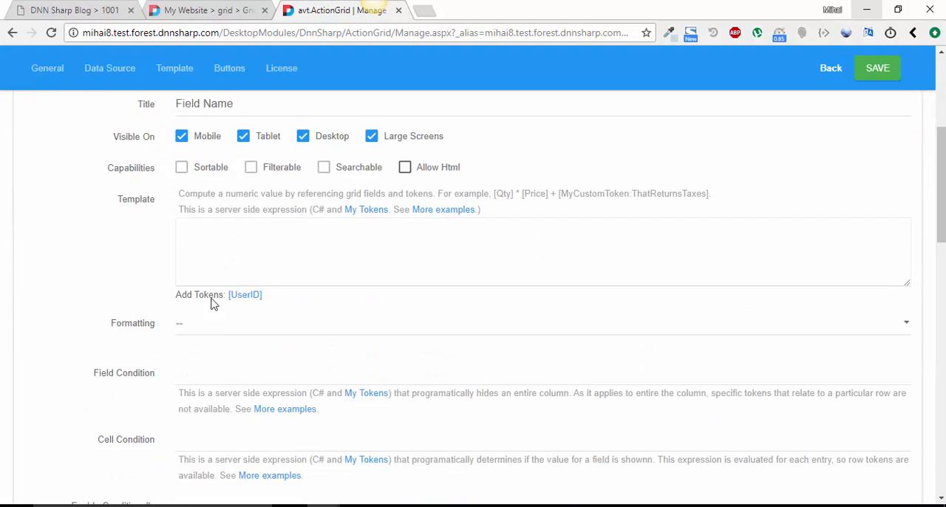
scroll(221, 207, "up", 3)
double_click(204, 242)
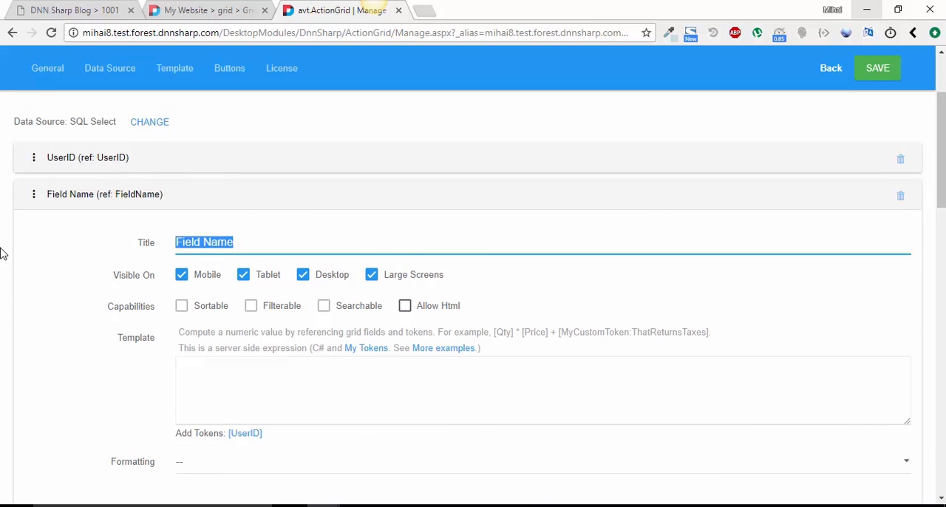
type("suare")
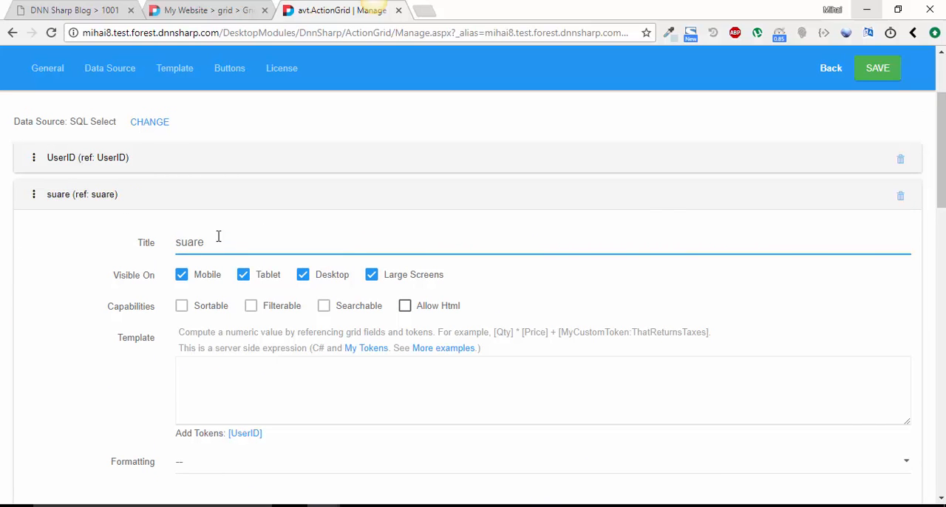
left_click(184, 242)
type("q")
scroll(245, 221, "down", 5)
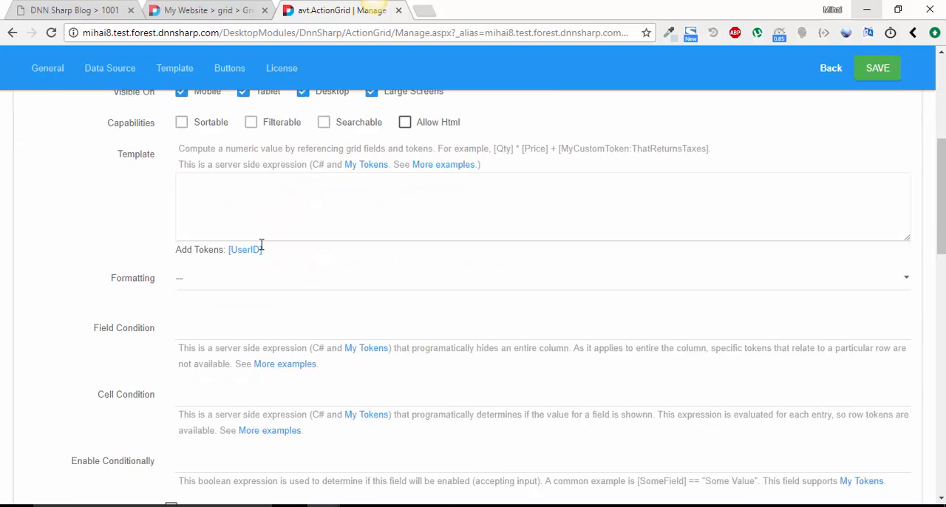
scroll(245, 205, "down", 3)
- Set the square field's formatting to Text and switch its editor to raw HTML
left_click(231, 187)
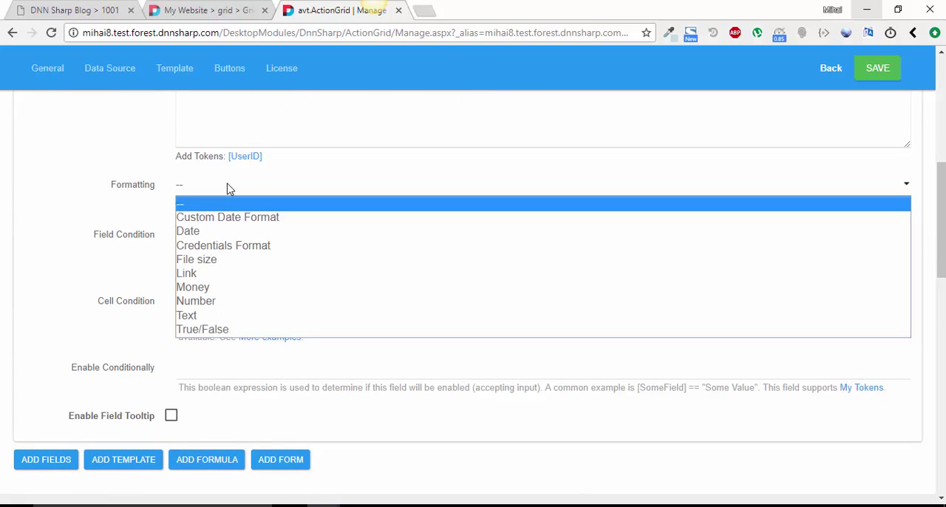
left_click(207, 316)
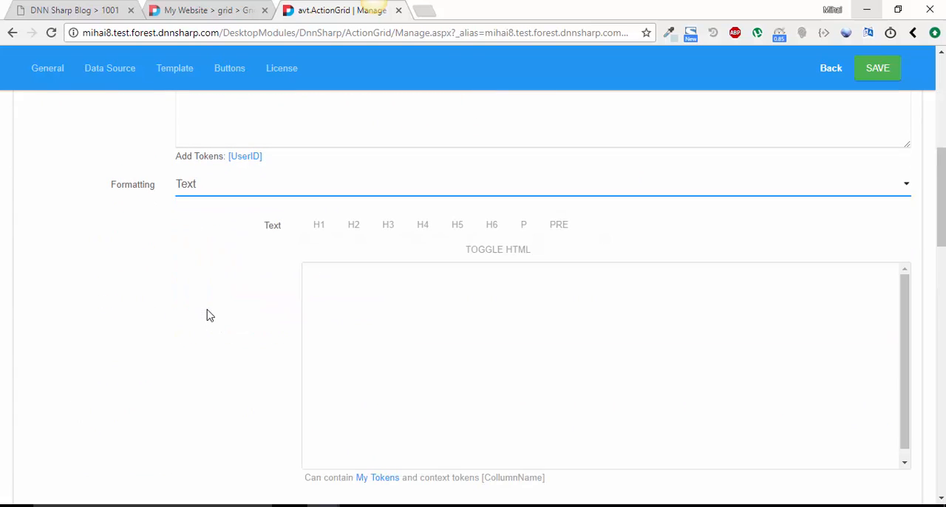
left_click(452, 332)
left_click(508, 251)
type("<div sty")
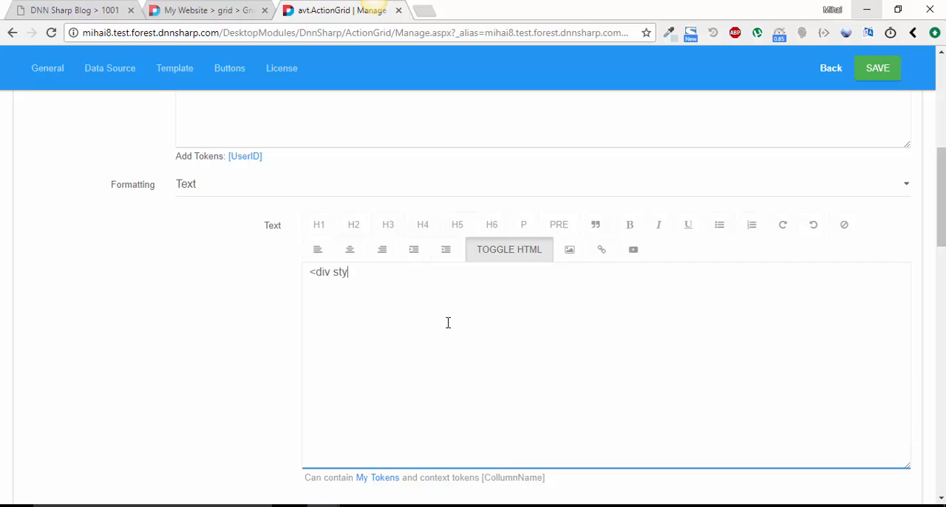
type("le")
type("div>")
- Add a <p style=""> inside the div holding the [UserID] token
left_click(353, 289)
type("p>")
left_click(369, 284)
type("[UserID")
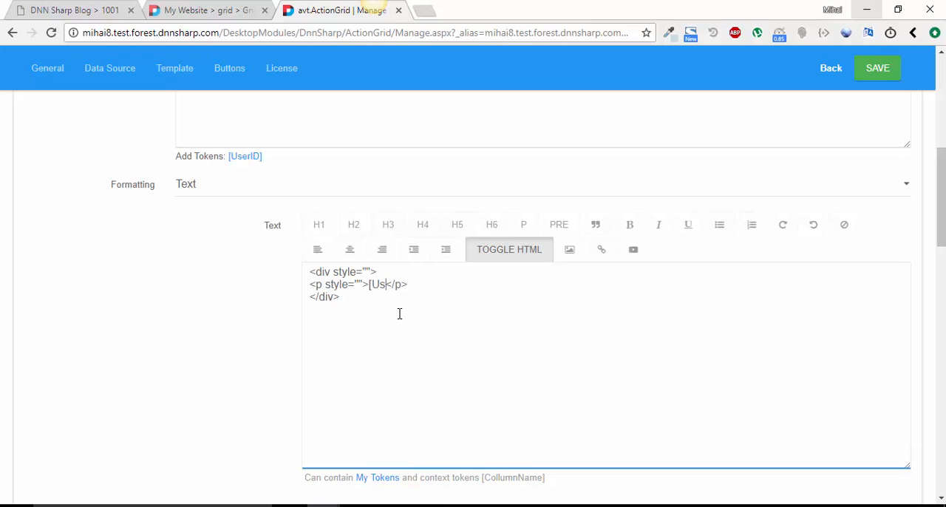
type("]")
double_click(390, 284)
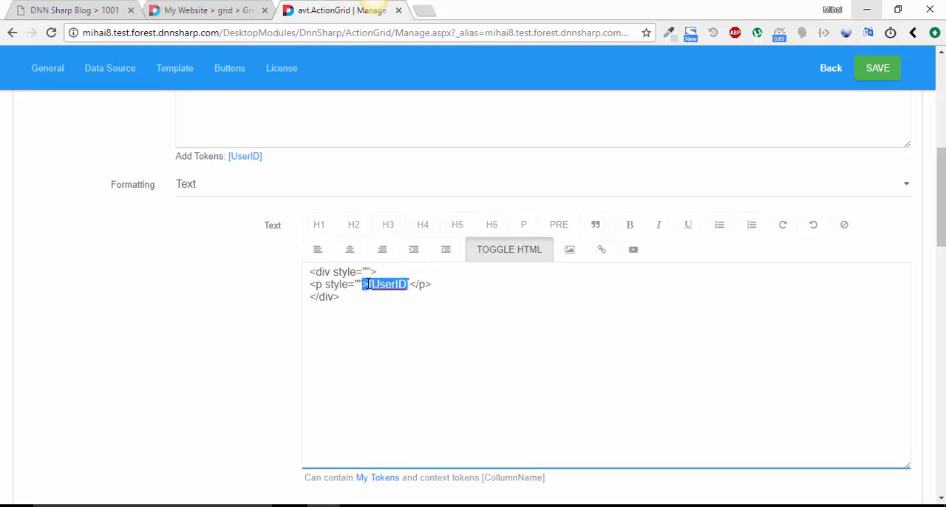
scroll(198, 270, "up", 10)
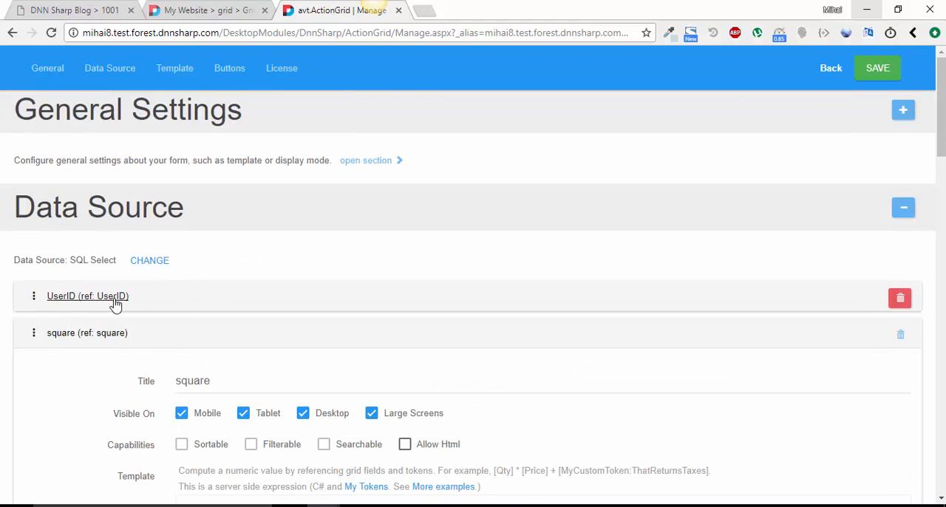
scroll(183, 316, "down", 10)
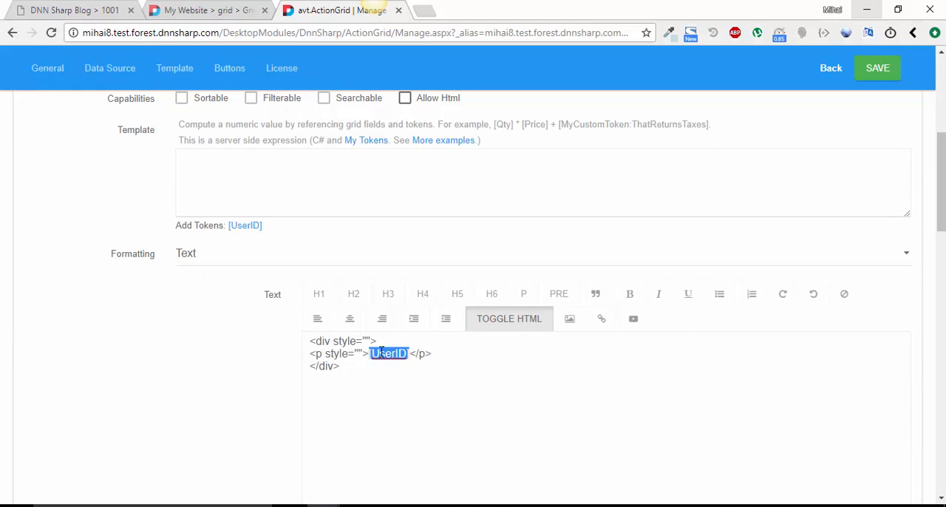
- Style the div height:30px; width:30px; background-color:red; with white bold paragraph text
left_click(356, 352)
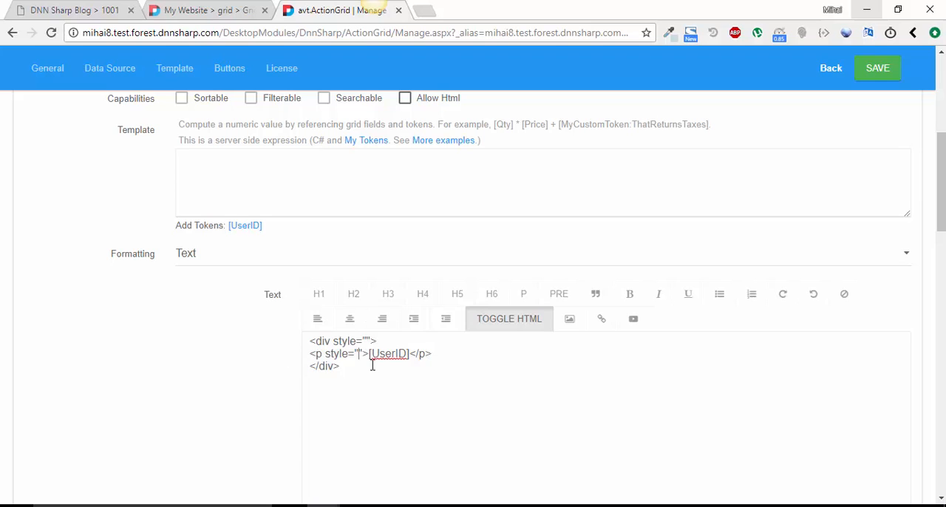
type("color:whi")
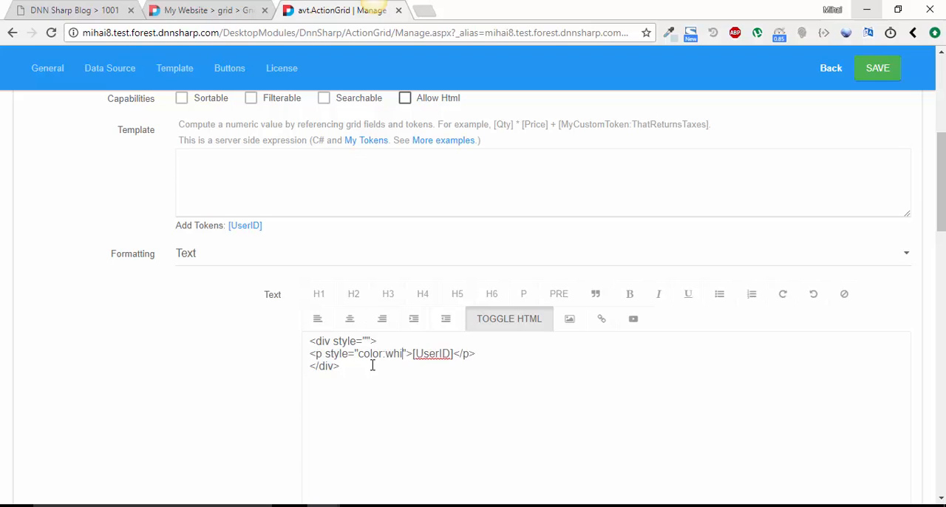
type("te;")
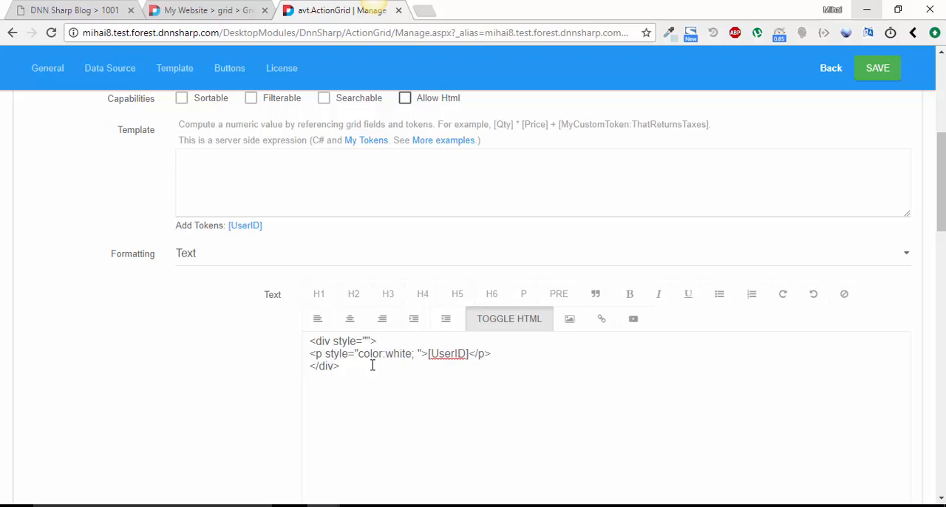
type(" fon")
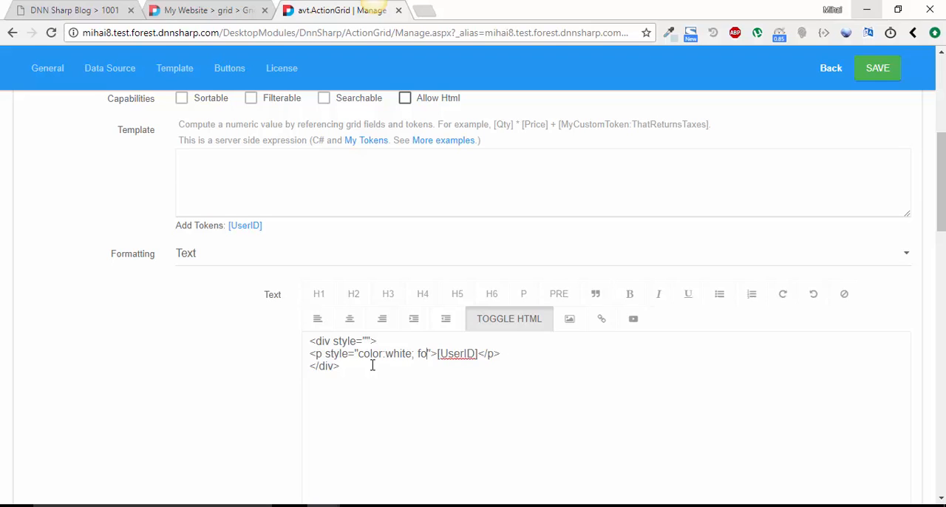
type("t-weig")
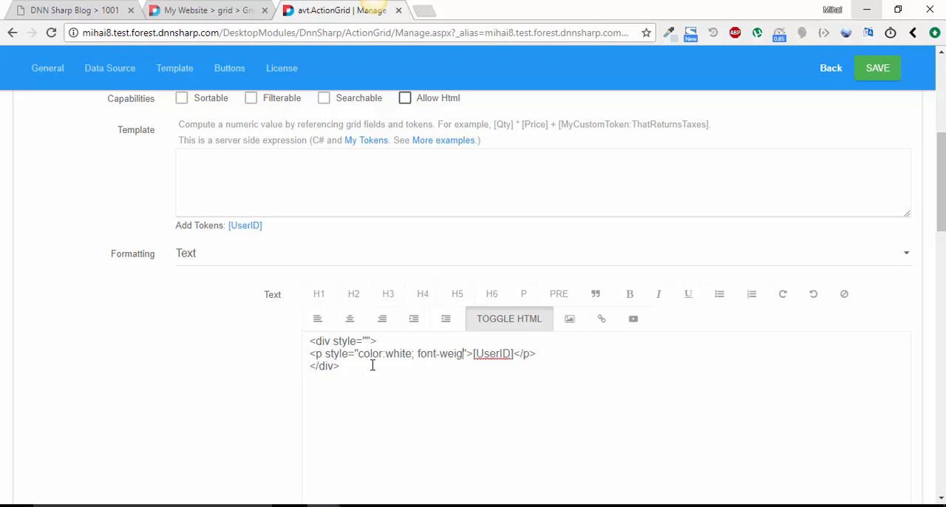
type("ht:bol")
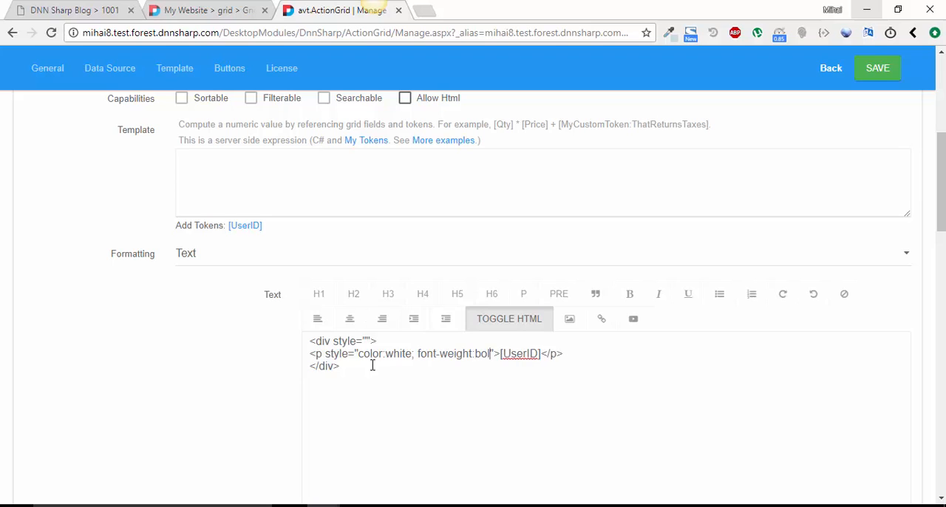
type("d;")
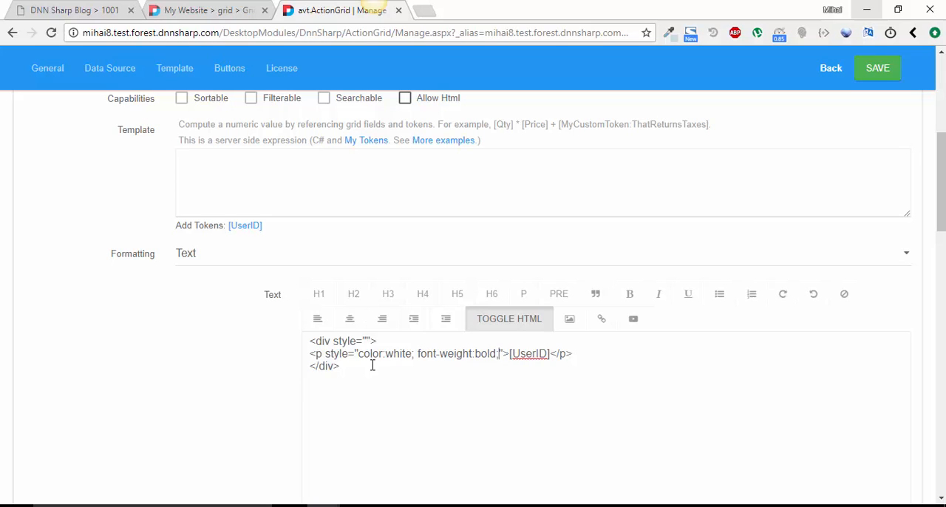
left_click(368, 340)
type("height:")
type("30")
type("p")
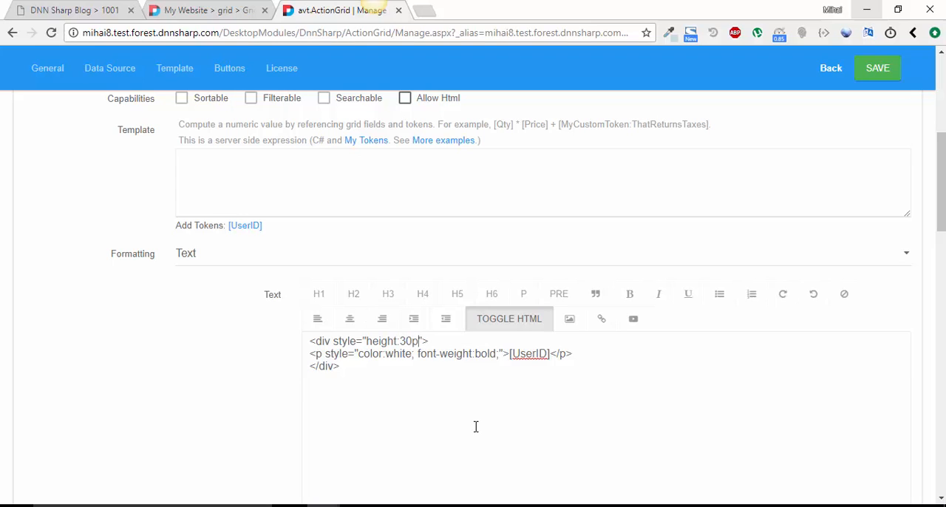
type("x;")
type(" wei")
type("ght:30p")
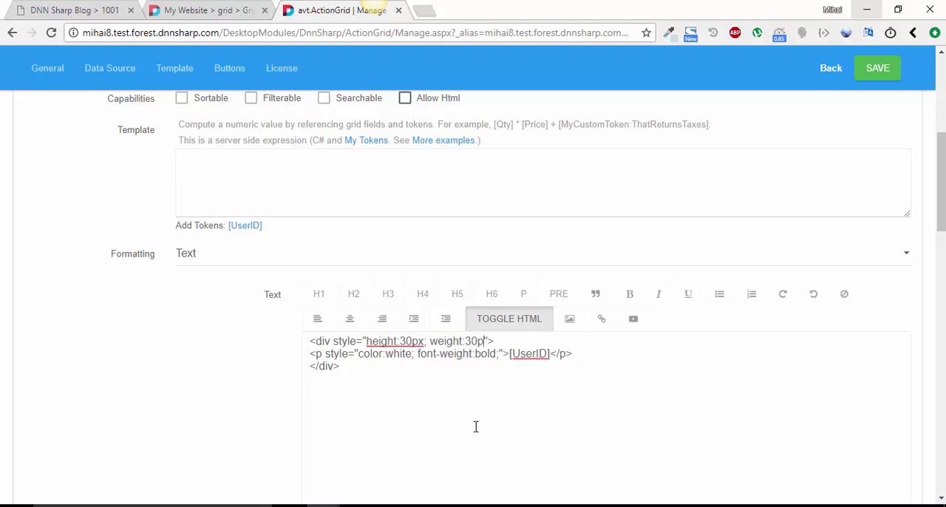
type("x; ")
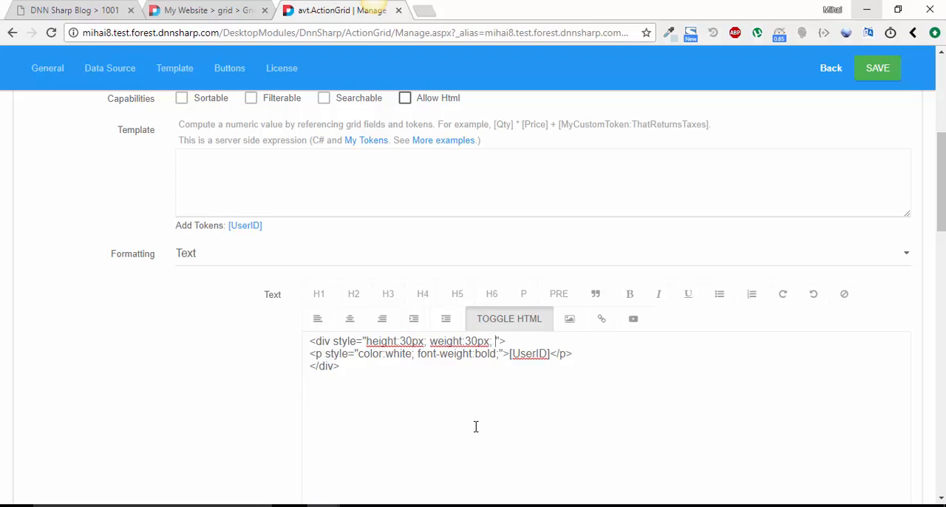
type("backg")
type("round-c")
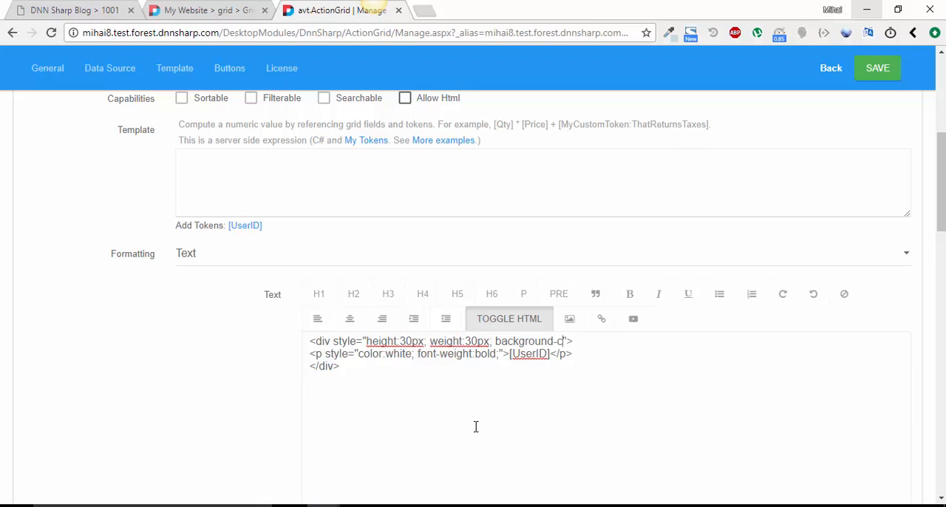
type("olor:red")
type(";")
key("ctrl+a")
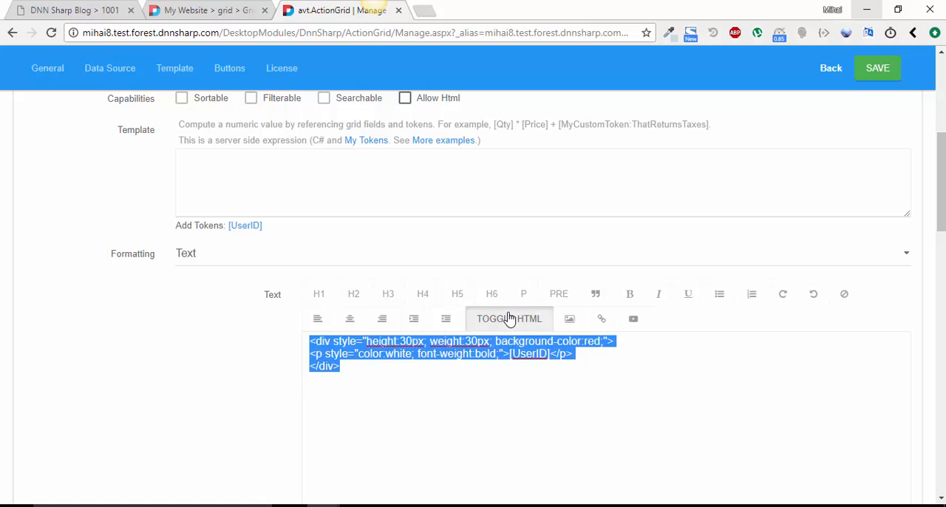
left_click(508, 318)
left_click(508, 319)
- Correct the misspelled font-weight property and preview the rendered red box
left_click(441, 342)
left_click_drag(436, 342, 462, 342)
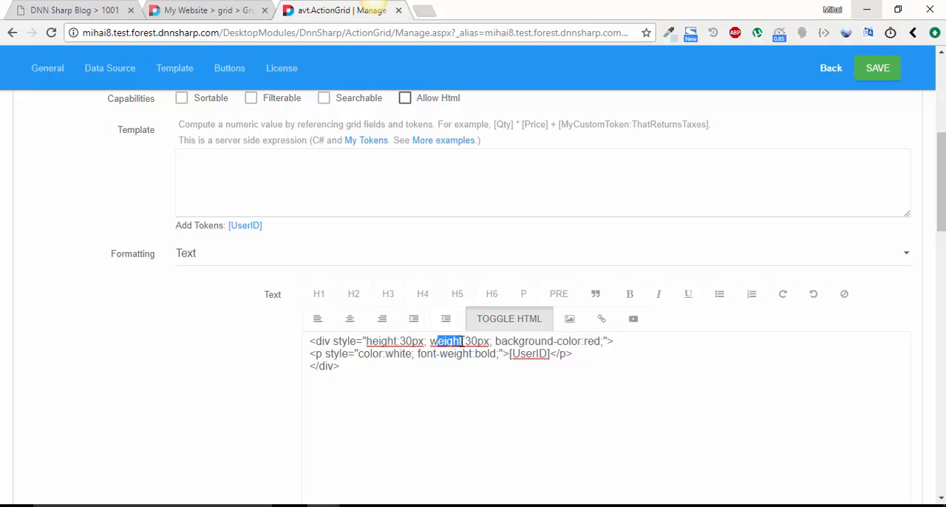
type("idth")
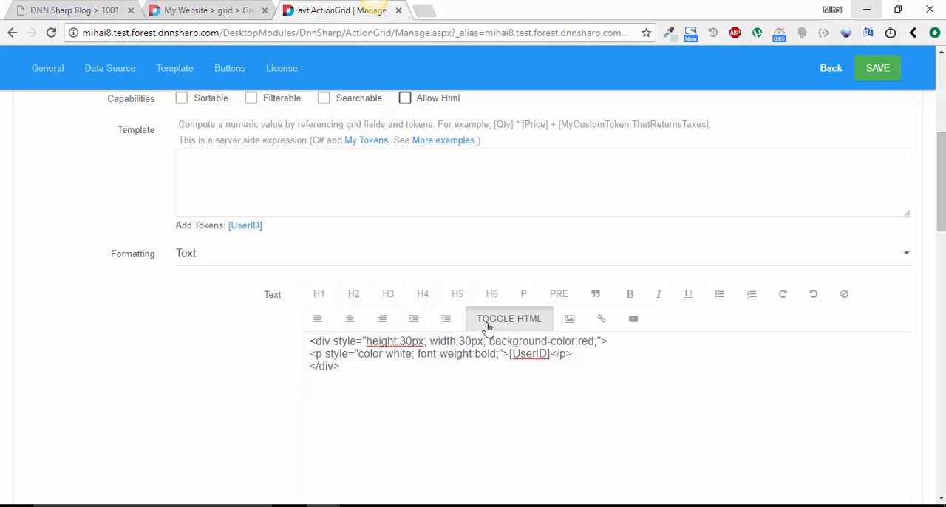
left_click_drag(344, 371, 289, 341)
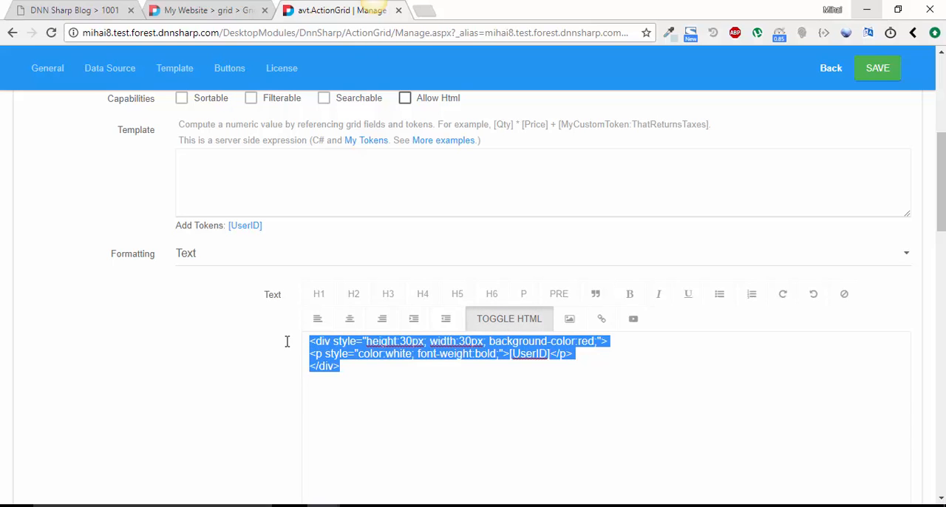
left_click(509, 319)
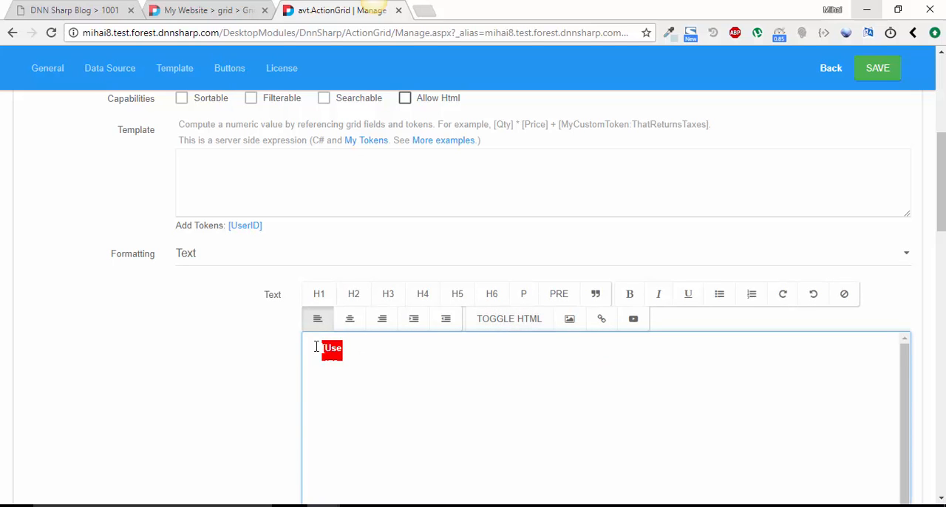
scroll(547, 291, "up", 5)
scroll(547, 237, "up", 5)
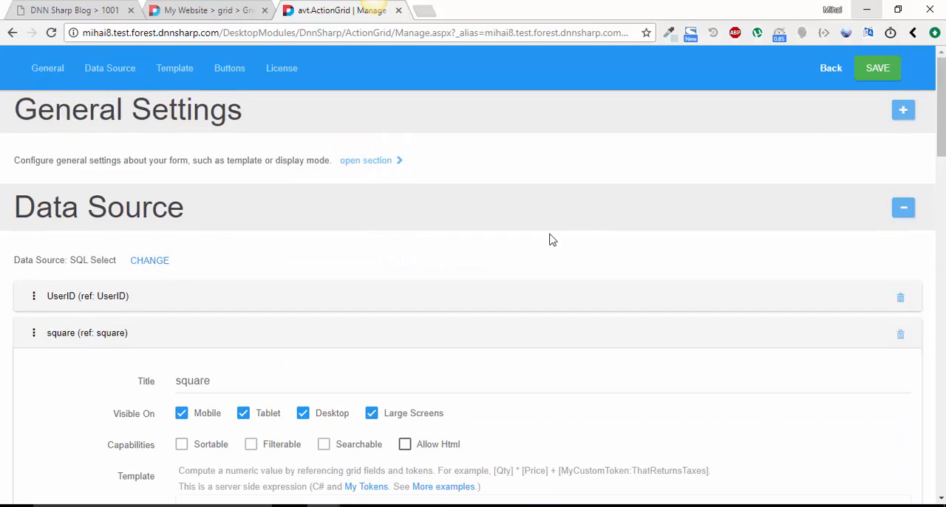
scroll(633, 173, "down", 3)
scroll(633, 173, "up", 3)
- Save the grid settings and reload the live grid, which shows the square column as raw markup
left_click(877, 68)
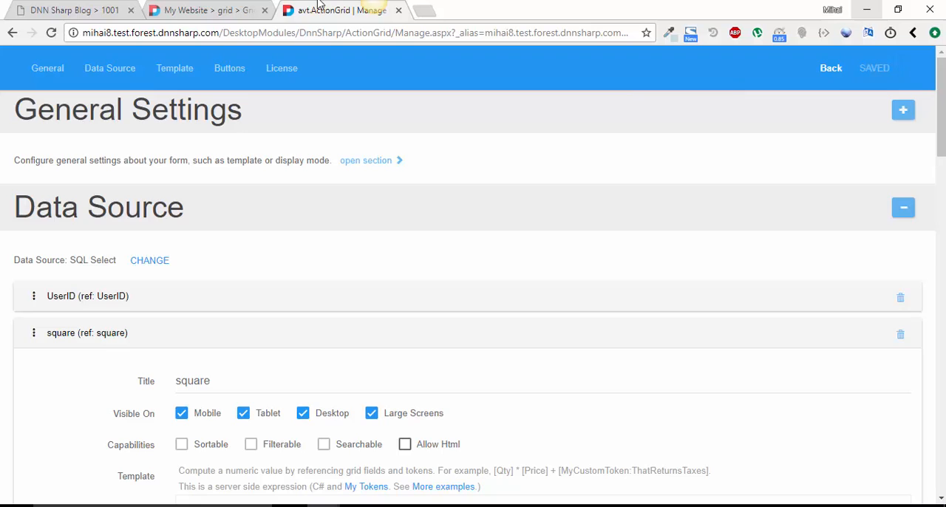
left_click(206, 10)
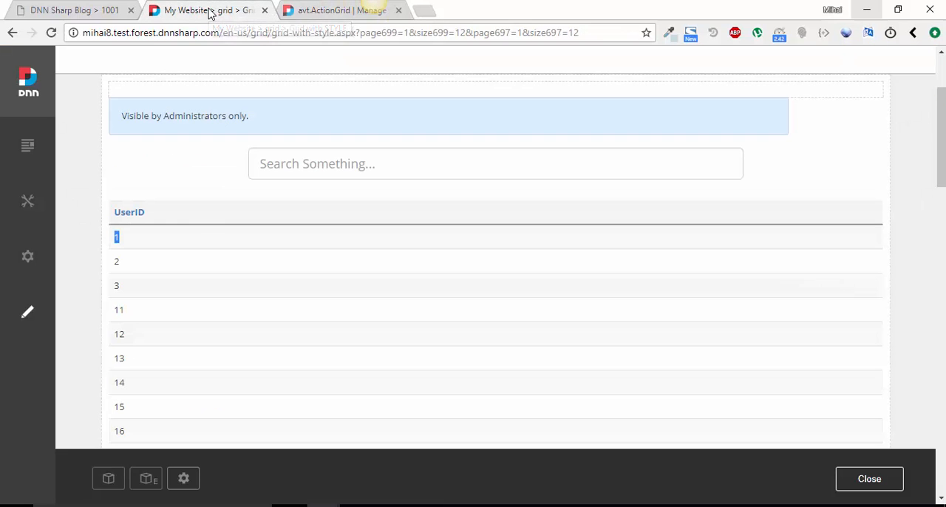
left_click(51, 32)
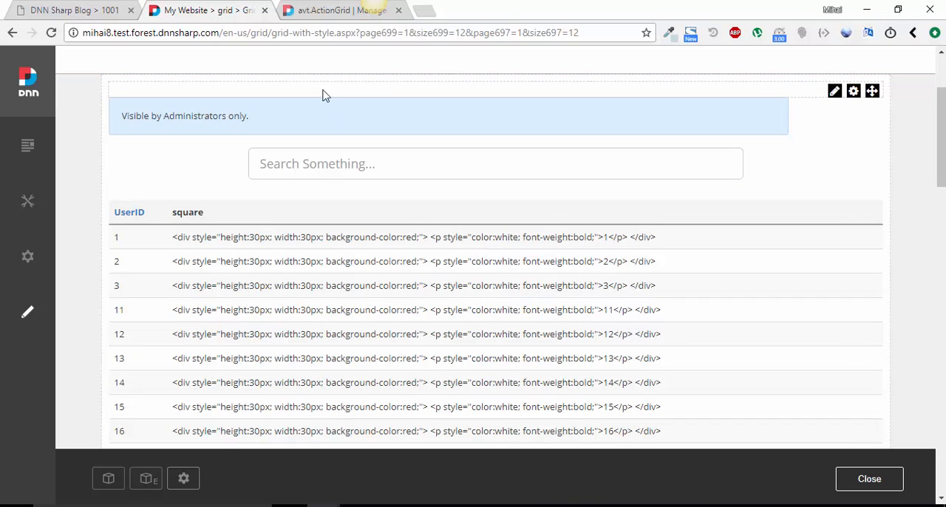
left_click(329, 10)
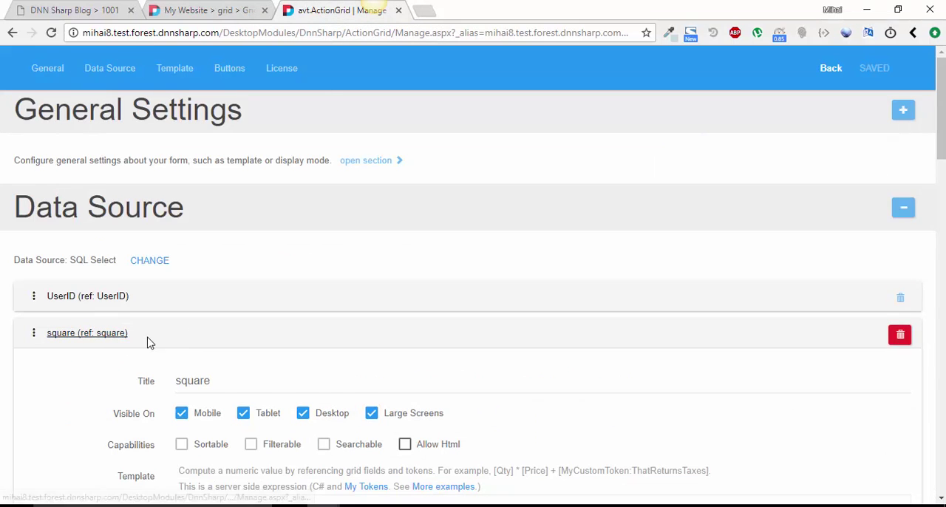
scroll(148, 341, "down", 2)
- Enable Allow Html on the square field, save, and reload the live grid to see red numbered boxes
left_click(405, 305)
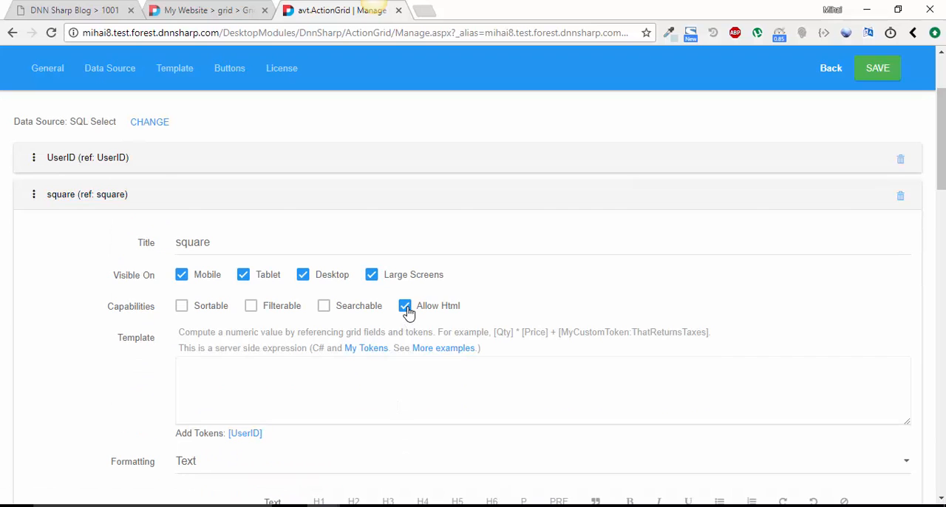
left_click(877, 67)
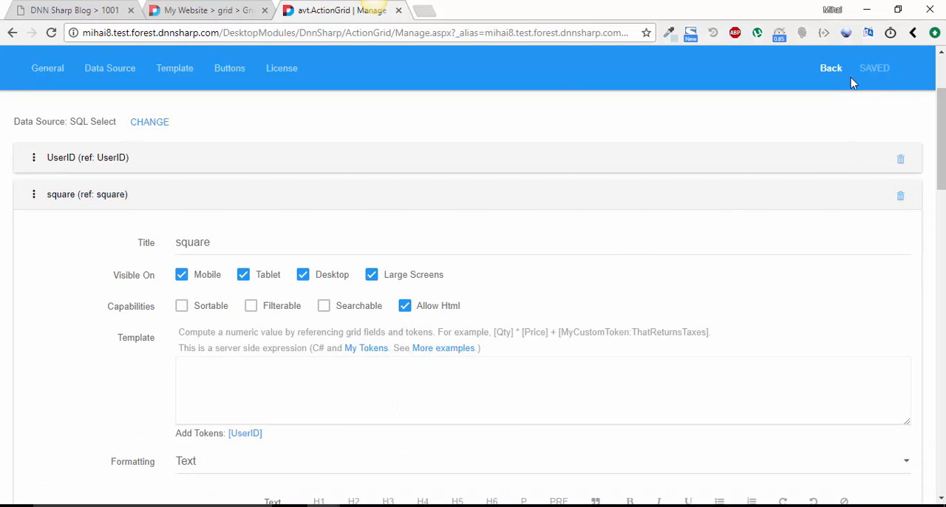
left_click(196, 10)
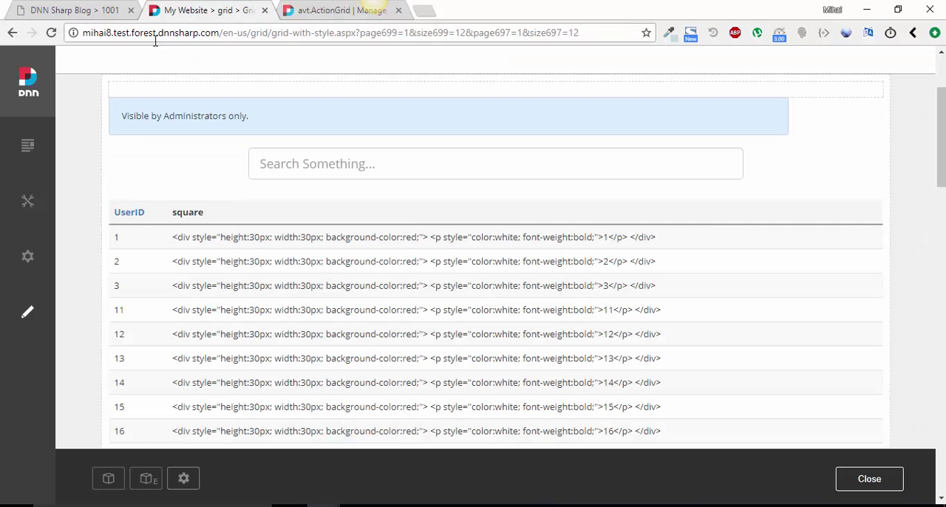
left_click(51, 33)
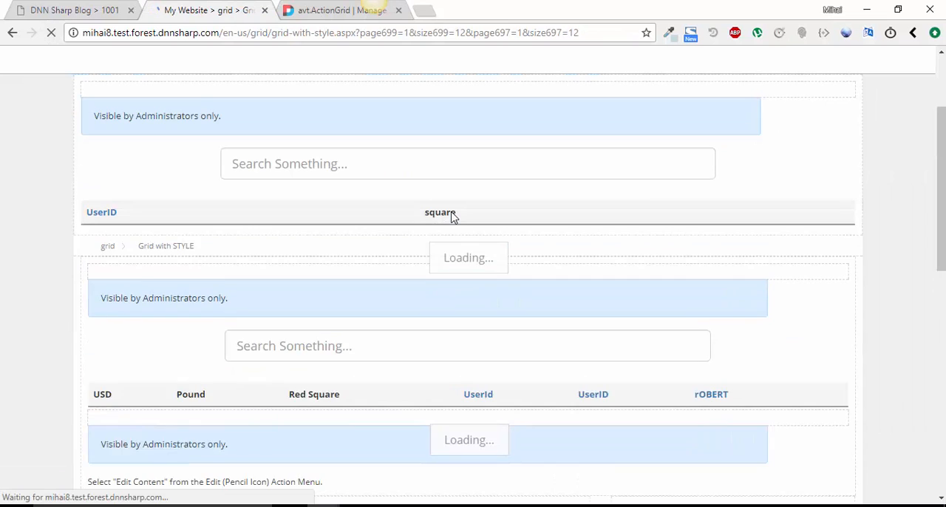
scroll(452, 216, "down", 2)
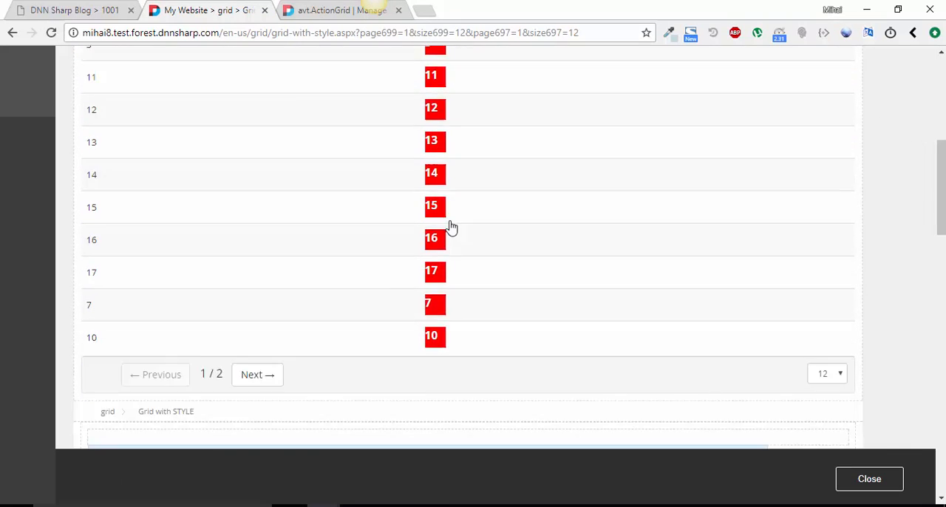
scroll(452, 225, "up", 3)
scroll(452, 225, "up", 3)
scroll(453, 226, "up", 3)
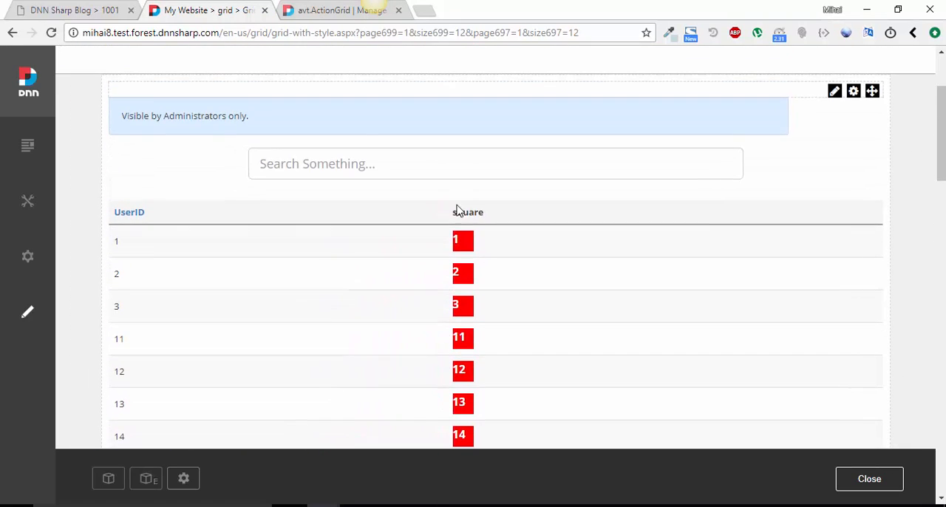
left_click(336, 9)
- Add text-align:center; to the square field's paragraph style and save
left_click(87, 194)
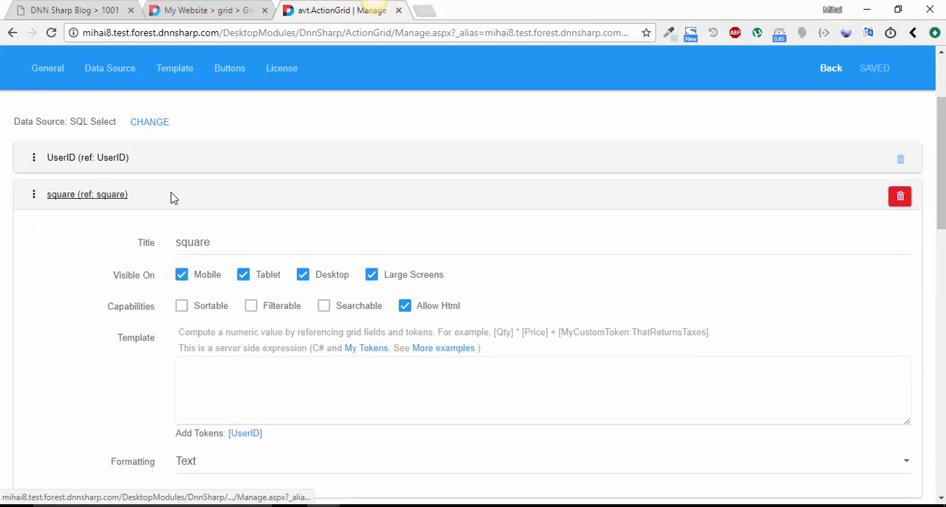
scroll(170, 197, "down", 3)
scroll(266, 288, "down", 3)
scroll(406, 214, "down", 3)
left_click(501, 222)
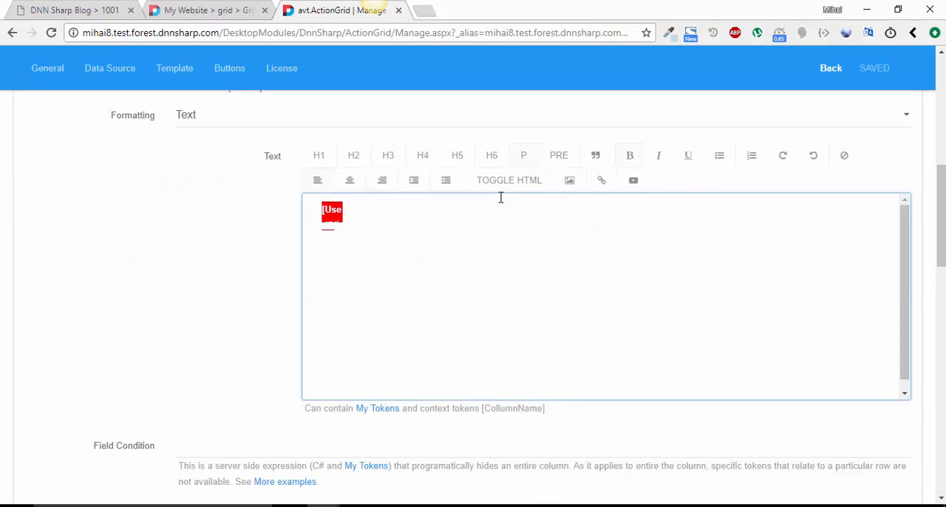
left_click(508, 181)
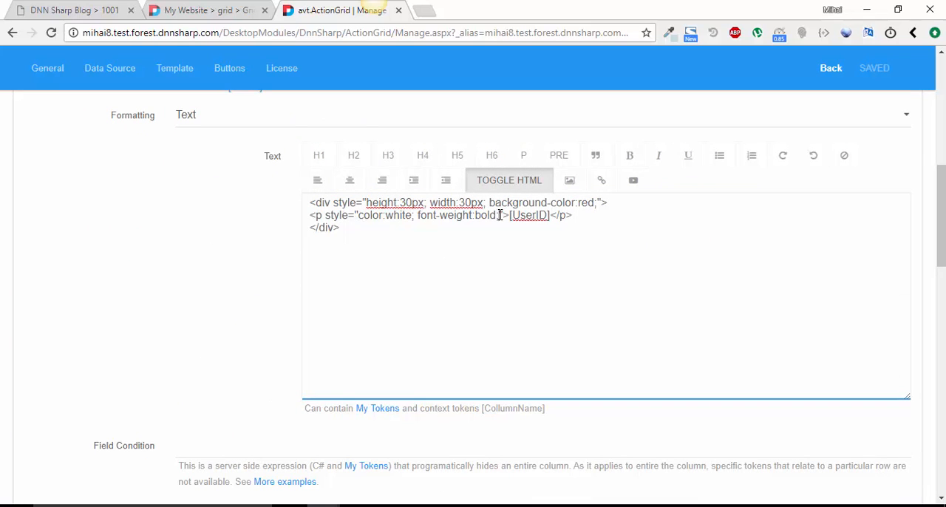
type("text-al")
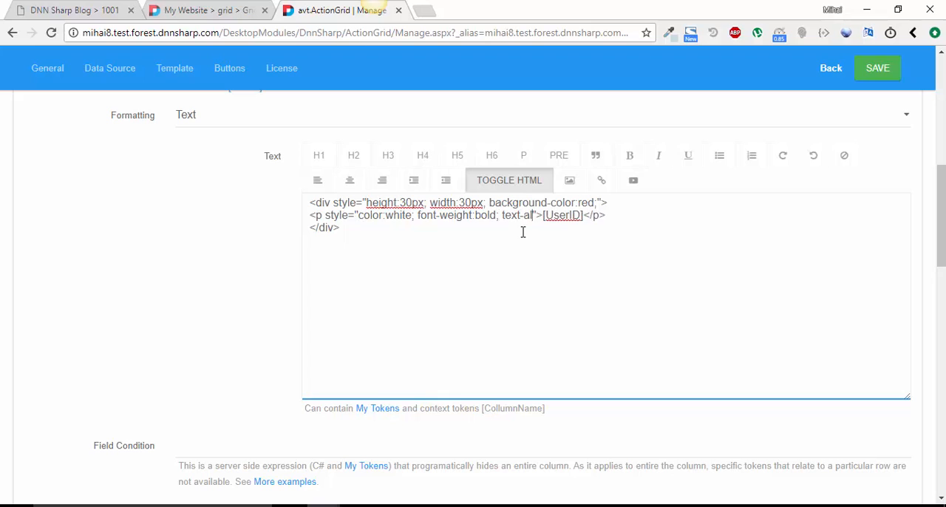
type("ign:cen")
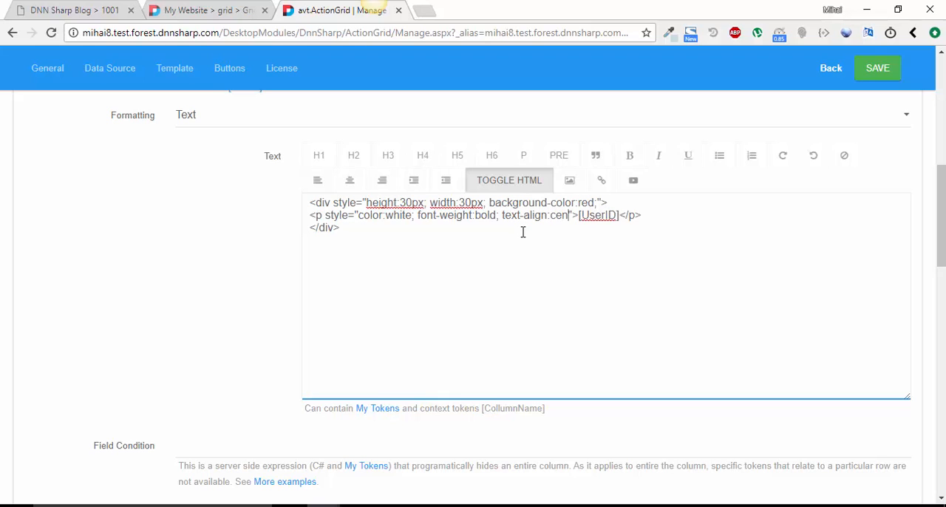
type("ter;")
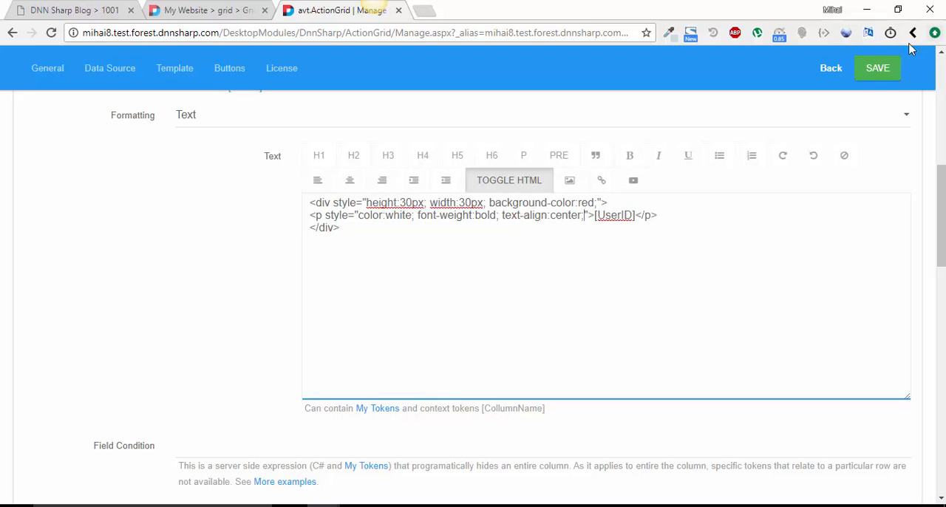
left_click(877, 67)
- Reload the live grid to confirm IDs centred in red squares, checking ID 15
left_click(207, 9)
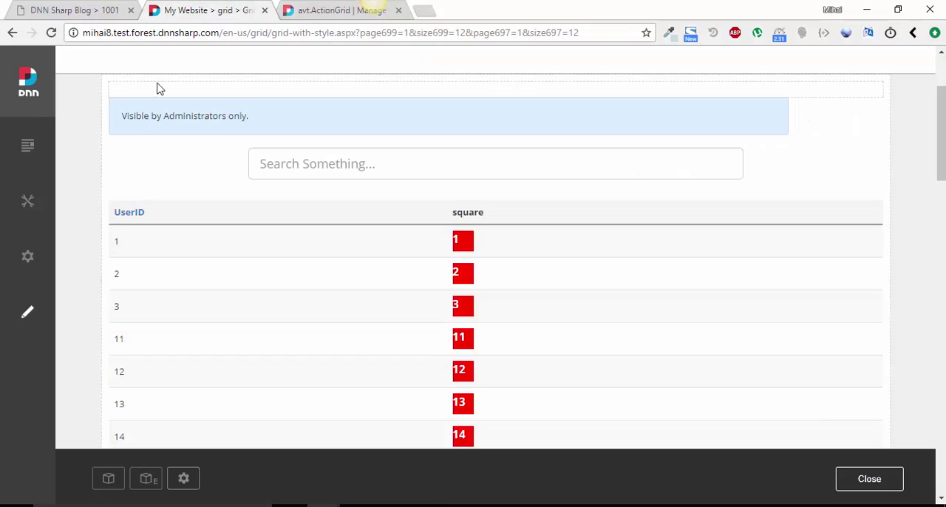
left_click(51, 32)
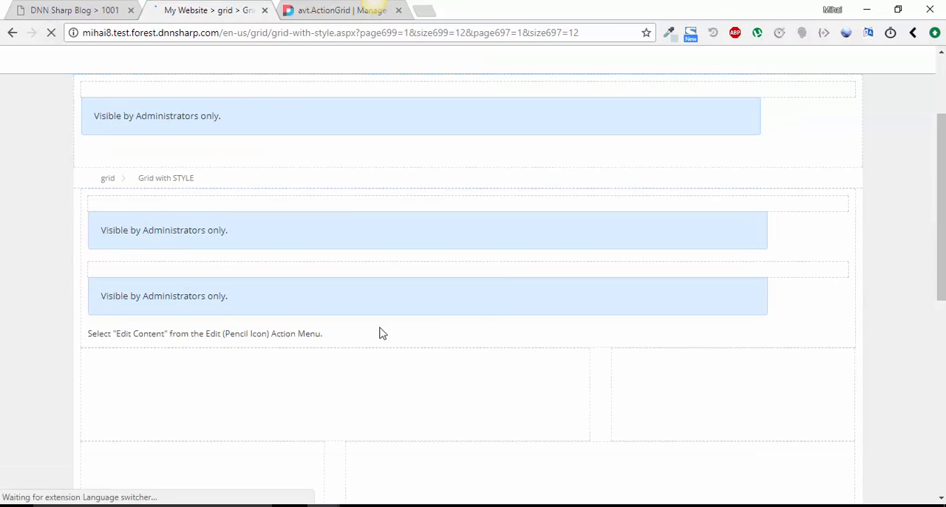
scroll(431, 263, "down", 5)
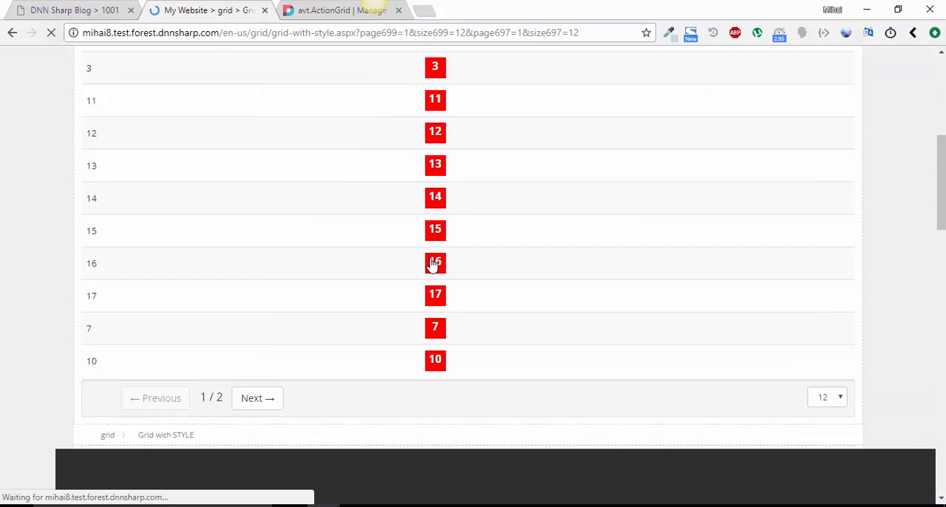
scroll(431, 263, "down", 3)
scroll(432, 263, "up", 8)
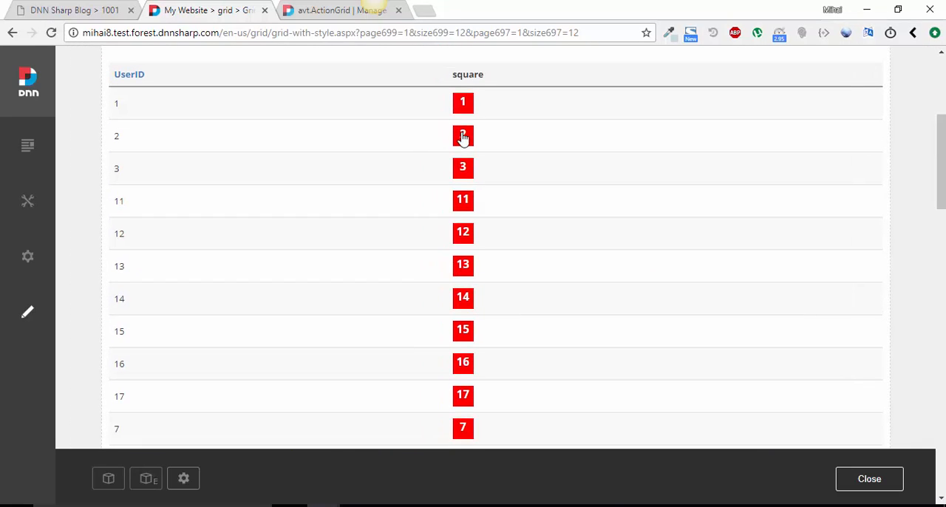
scroll(458, 133, "up", 1)
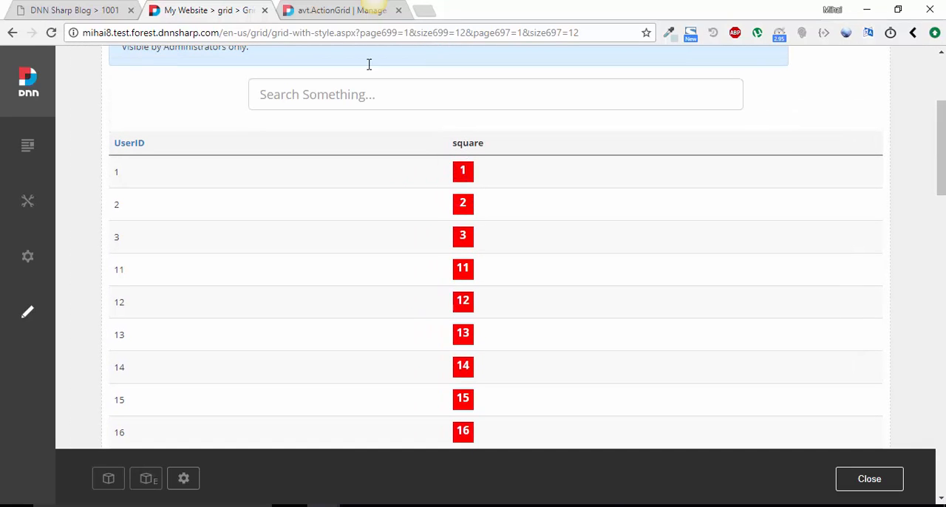
scroll(481, 355, "down", 1)
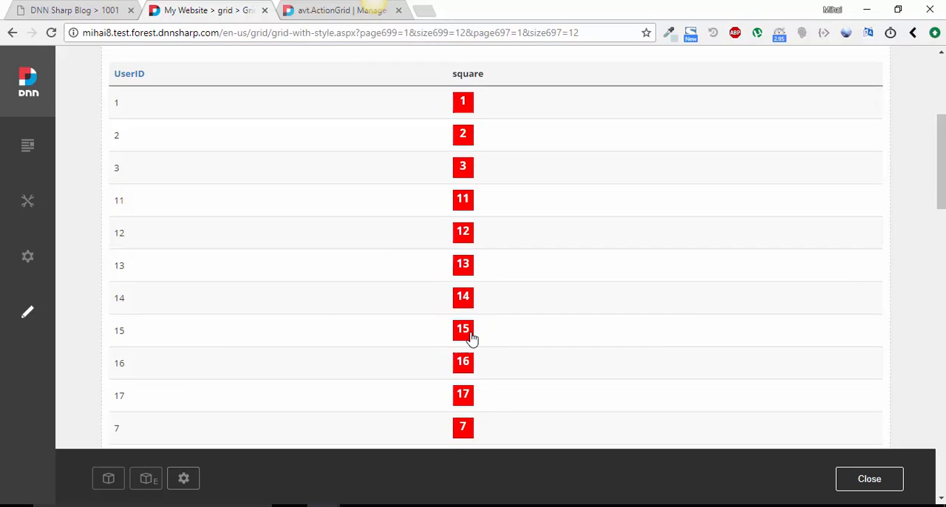
double_click(463, 331)
scroll(473, 369, "down", 2)
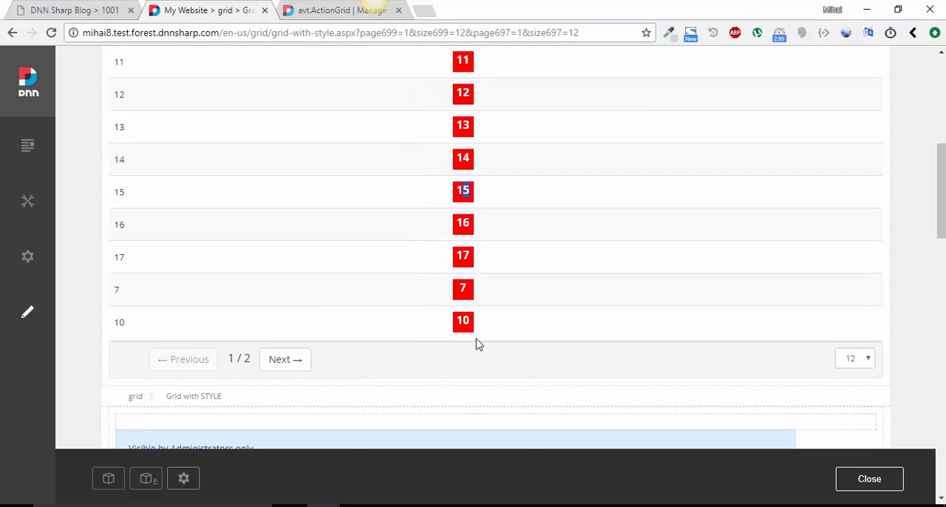
scroll(476, 344, "up", 1)
scroll(477, 340, "up", 2)
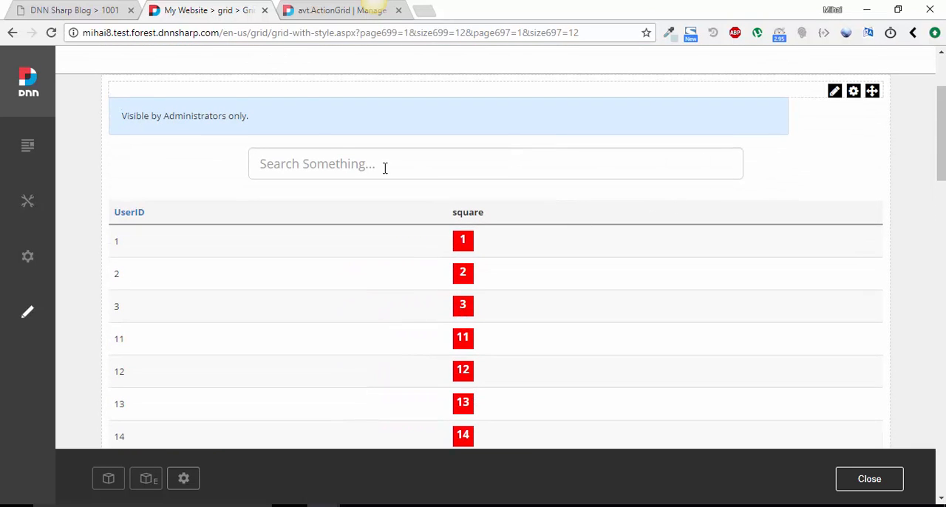
left_click(336, 10)
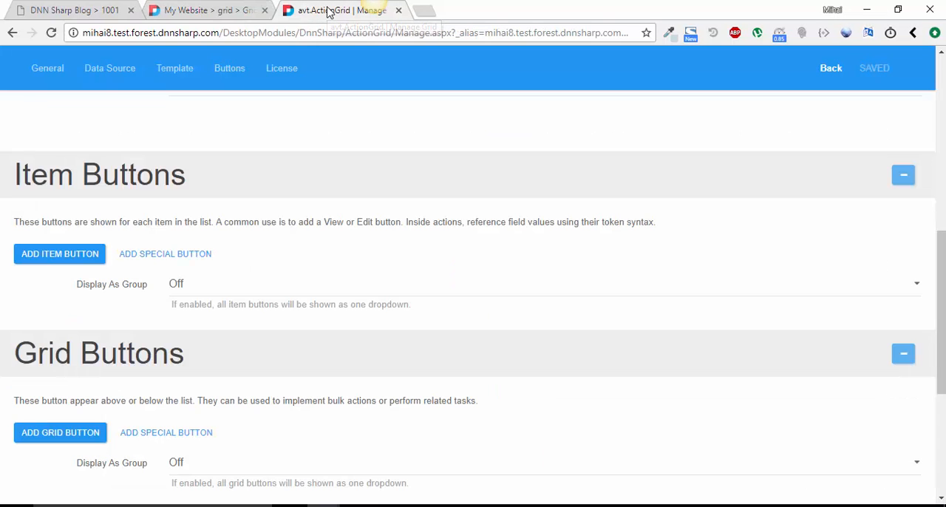
scroll(246, 210, "down", 3)
scroll(177, 244, "down", 1)
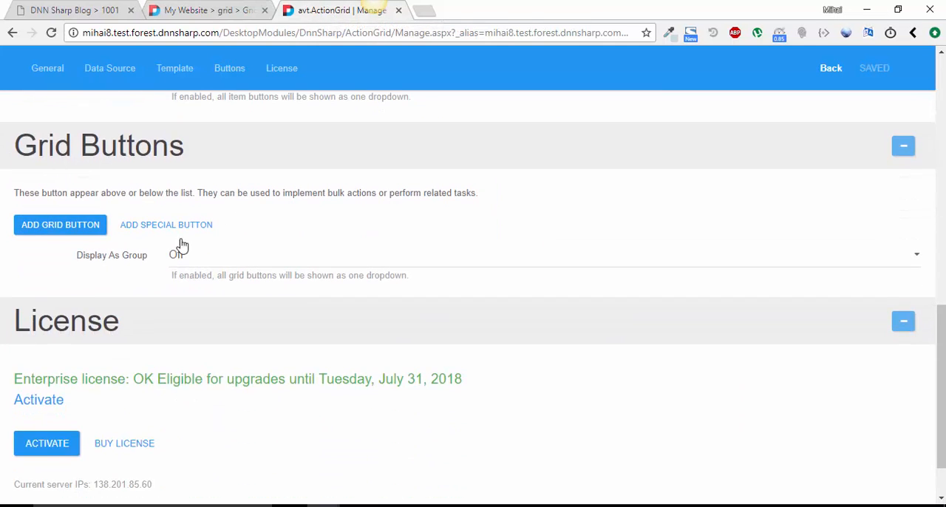
scroll(181, 251, "down", 1)
scroll(187, 265, "up", 6)
scroll(187, 266, "up", 3)
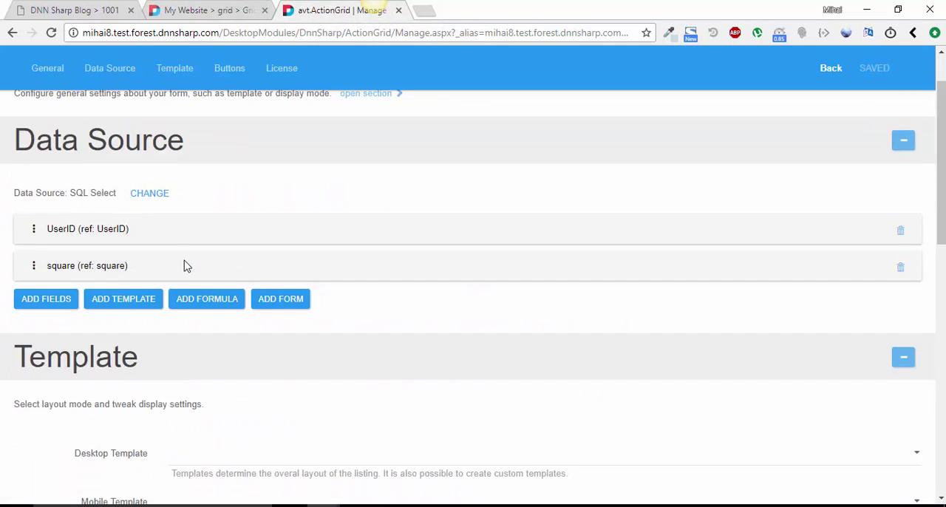
- Add a formula field titled 'size' with Text formatting and focus its empty text editor
left_click(211, 298)
left_click_drag(243, 359, 68, 356)
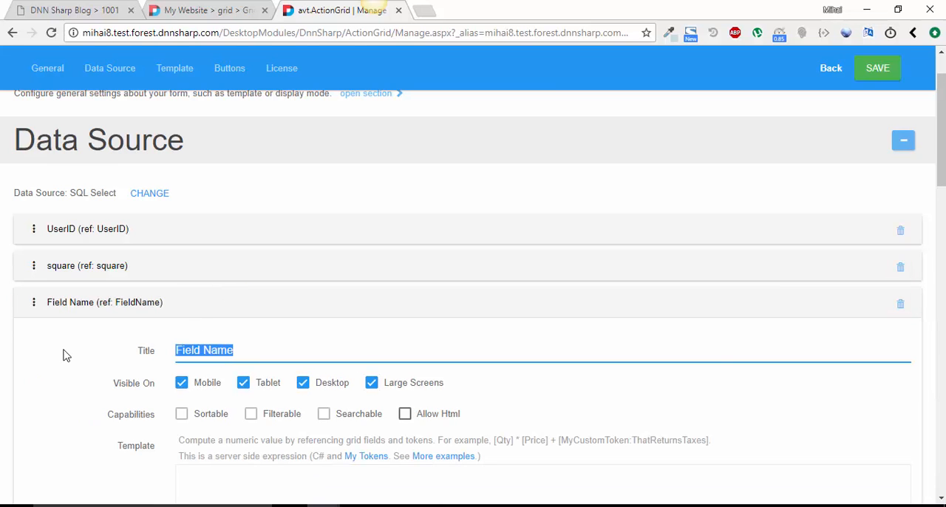
type("size")
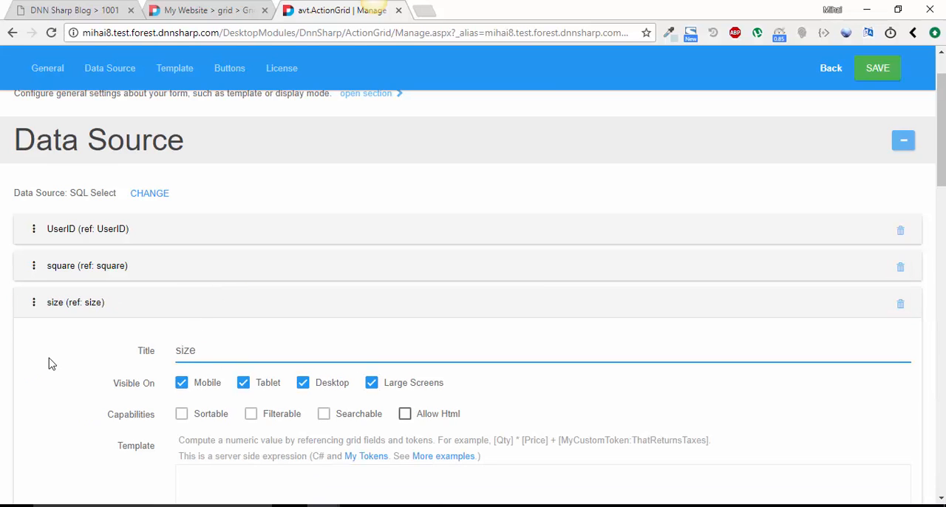
scroll(204, 348, "down", 3)
scroll(185, 266, "down", 2)
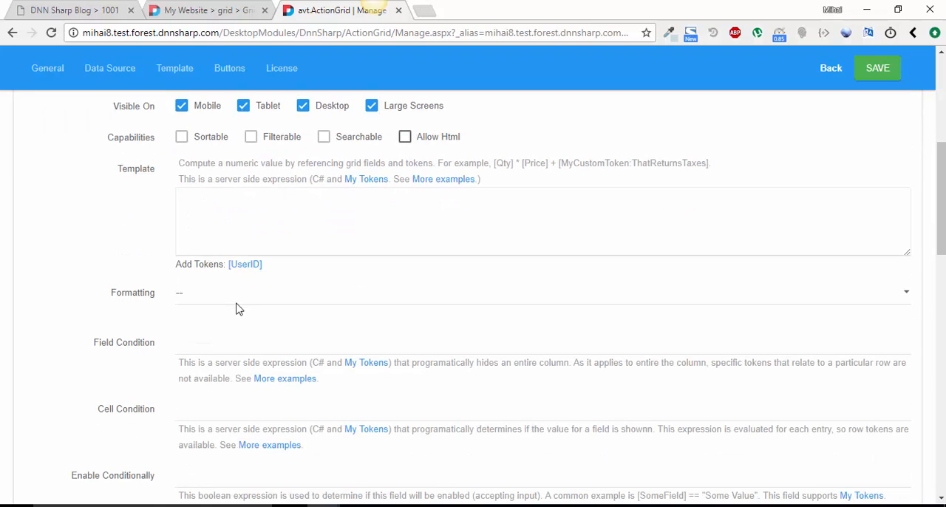
left_click(195, 295)
left_click(203, 427)
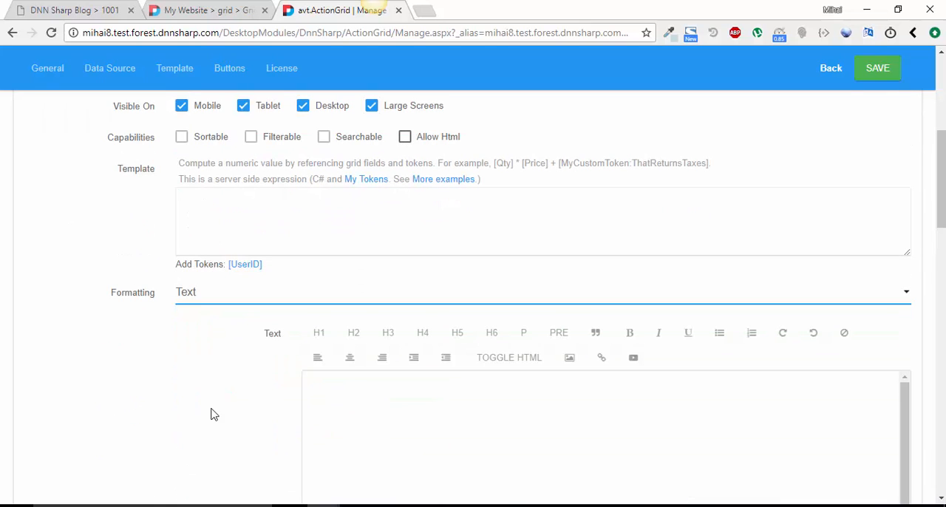
scroll(253, 359, "down", 2)
left_click(454, 287)
- Edit the size template in HTML so the paragraph has font-size [UserID]px and reads '[UserID]px font'
left_click(509, 219)
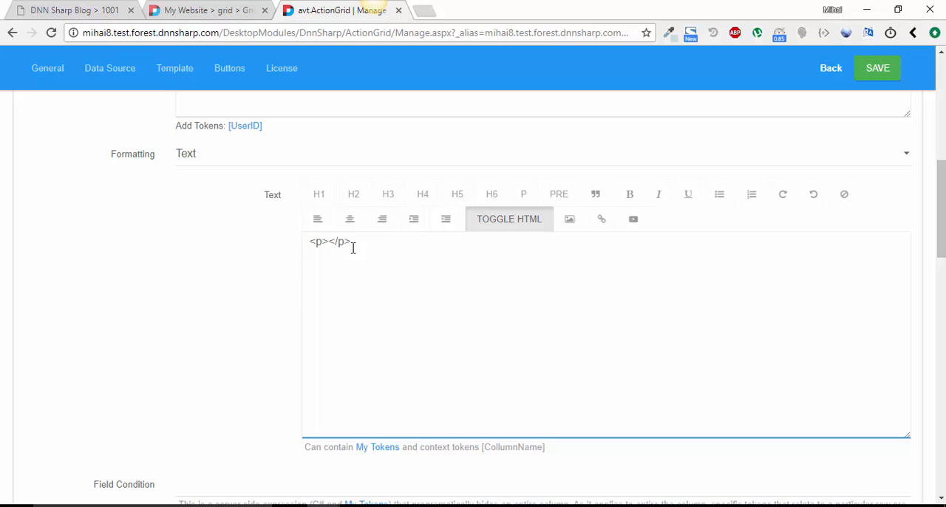
type("style")
type("=\"\"")
type("font")
type("-size:")
type("[")
type("User")
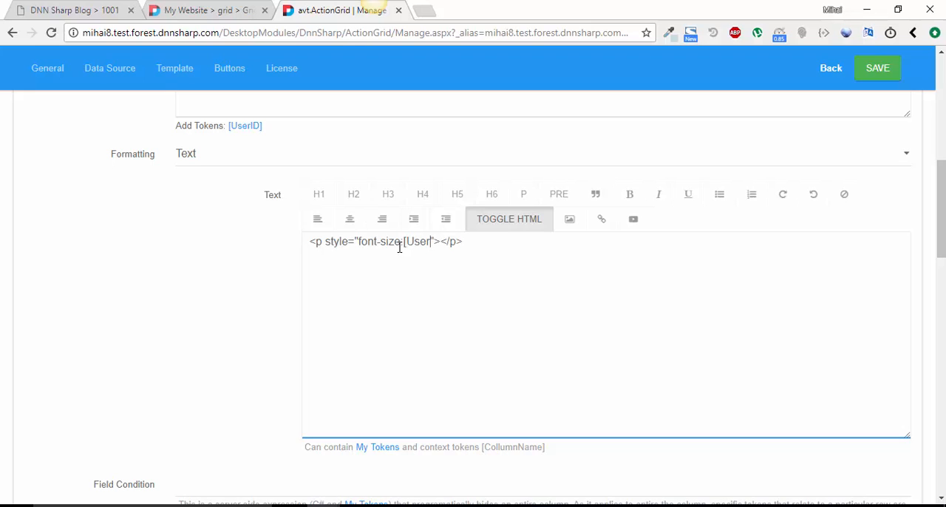
type("ID]")
type("px")
type(";")
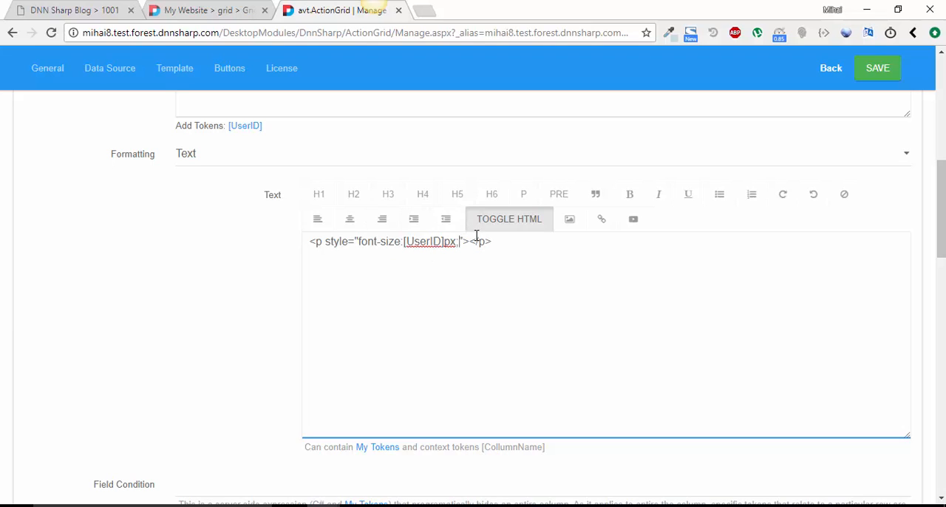
left_click_drag(403, 241, 455, 241)
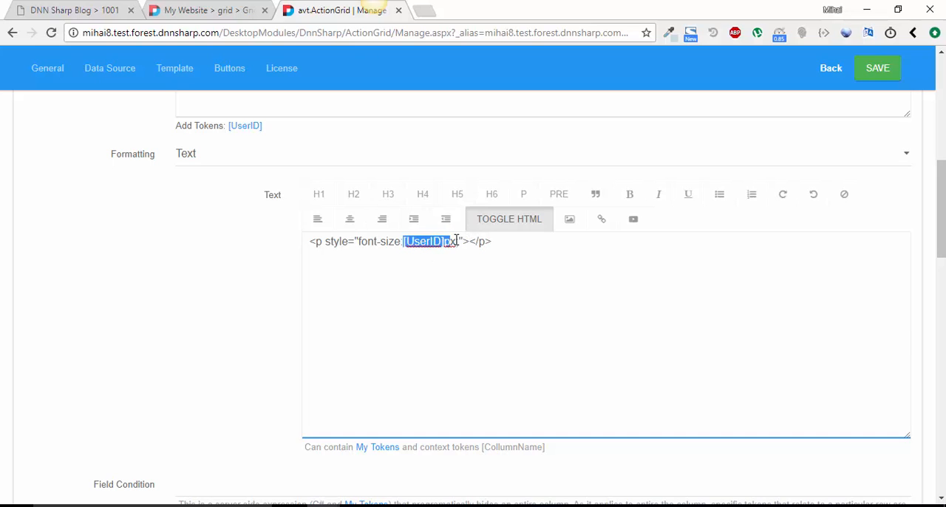
left_click(470, 241)
type("[UserID]px")
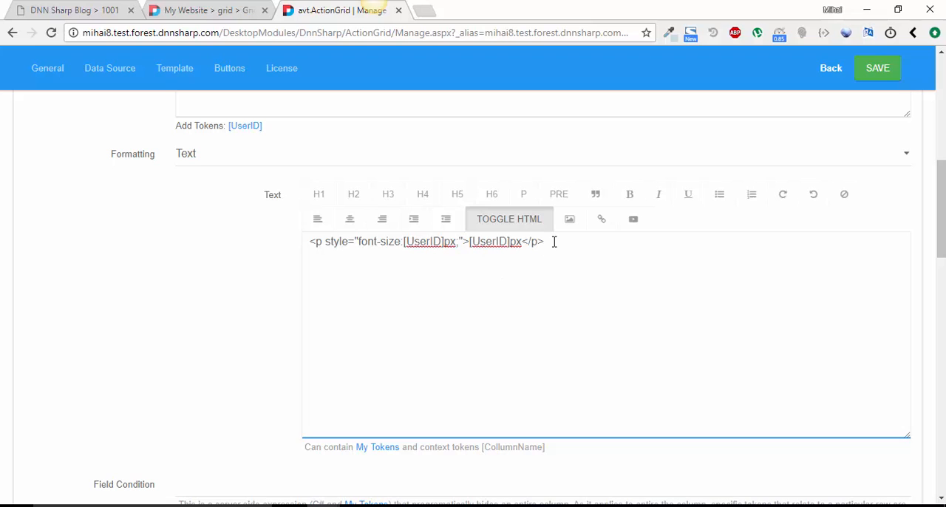
type("font")
left_click_drag(577, 251, 199, 240)
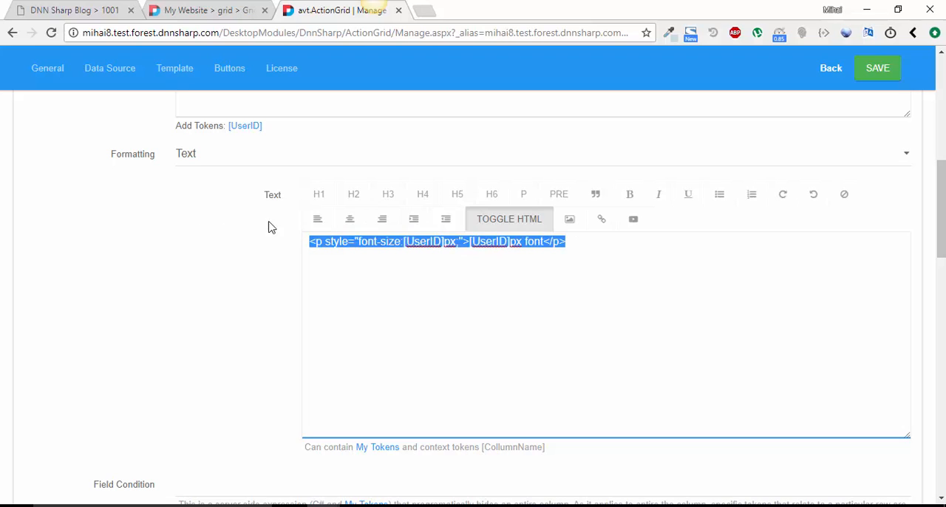
- Save the grid settings and view the live grid, where size shows raw paragraph markup
left_click(526, 224)
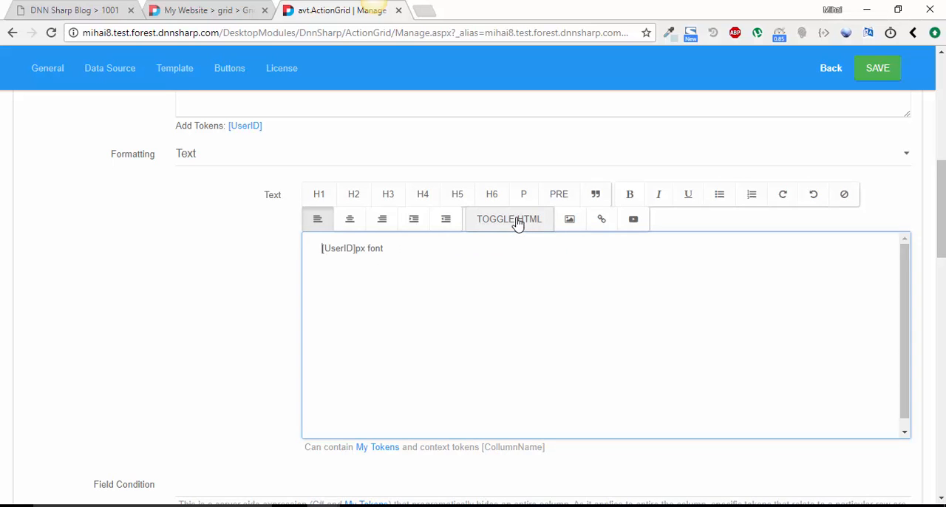
scroll(775, 180, "up", 2)
left_click(875, 70)
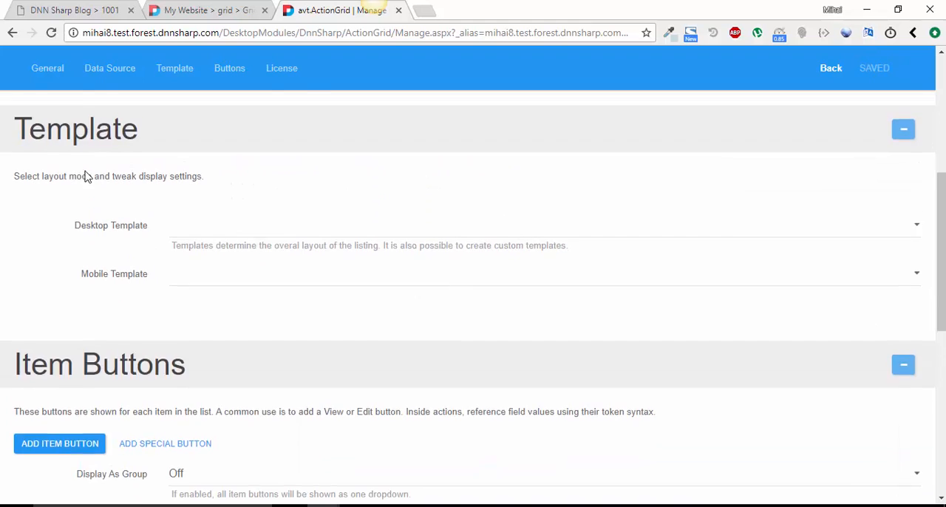
scroll(81, 177, "up", 3)
left_click(74, 164)
scroll(349, 298, "down", 5)
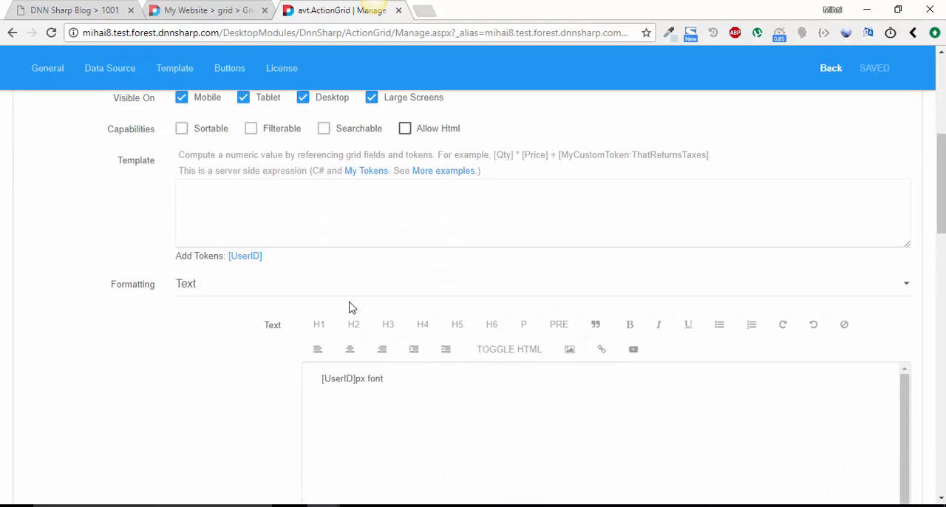
scroll(348, 298, "up", 8)
left_click(200, 10)
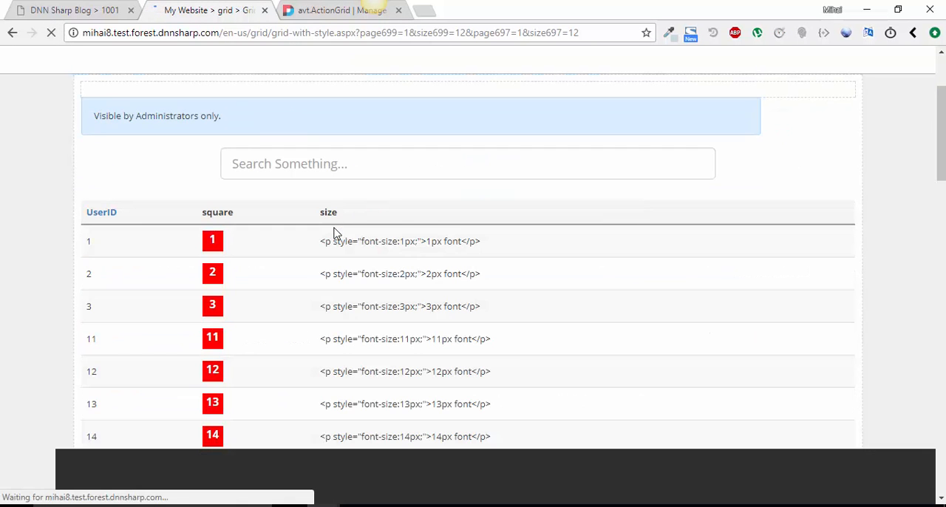
- Enable Allow Html on the size field in the grid manager and save
left_click(325, 10)
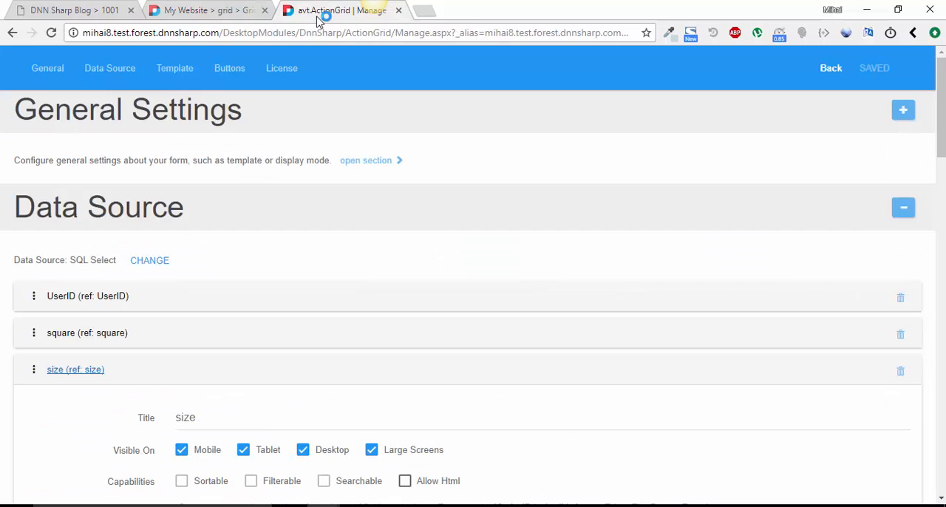
scroll(450, 402, "down", 2)
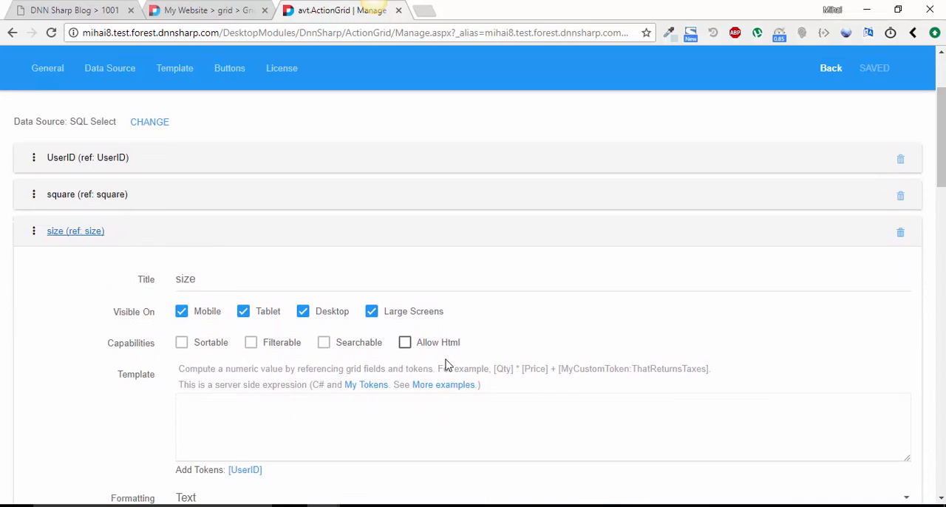
left_click(404, 342)
left_click(874, 68)
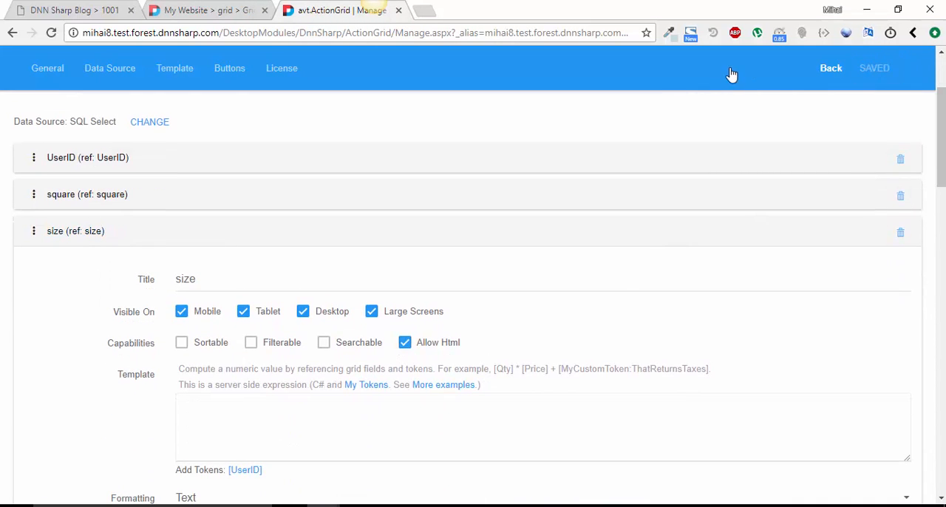
- Reload the live grid and check the size column renders 12px, 13px, 14px at their own sizes
left_click(210, 10)
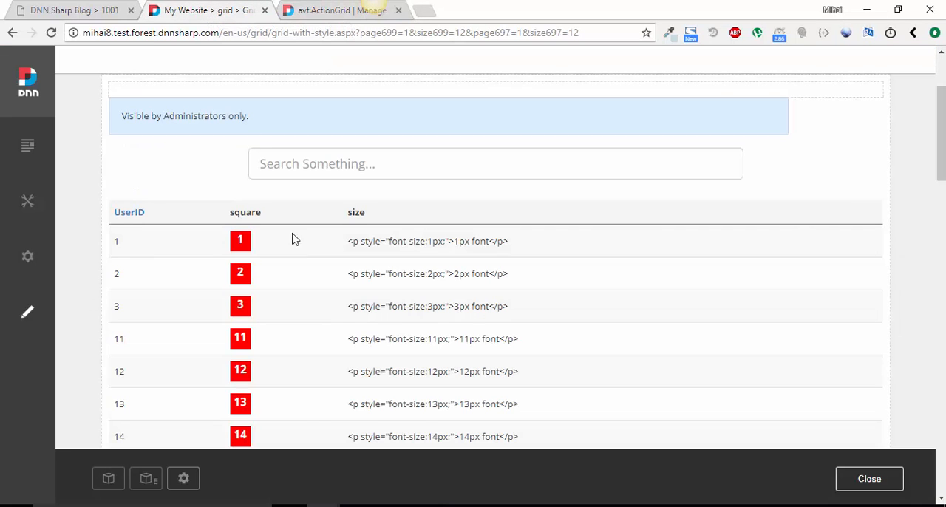
left_click(51, 33)
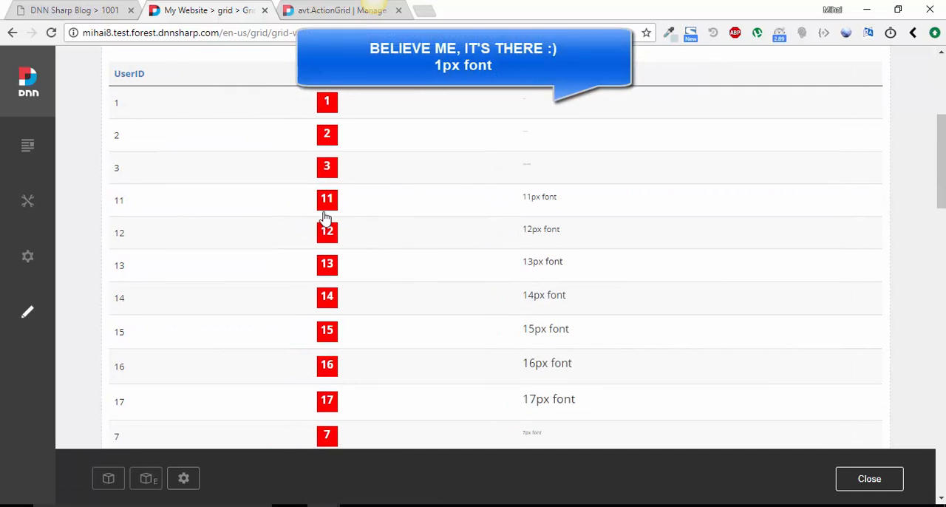
left_click_drag(523, 197, 558, 199)
double_click(530, 229)
double_click(531, 262)
double_click(532, 295)
scroll(554, 340, "down", 3)
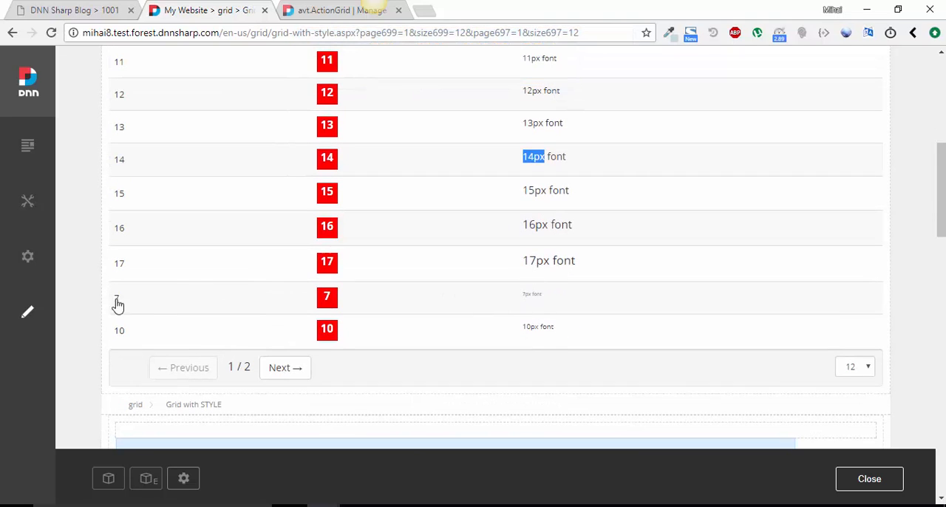
scroll(116, 270, "up", 5)
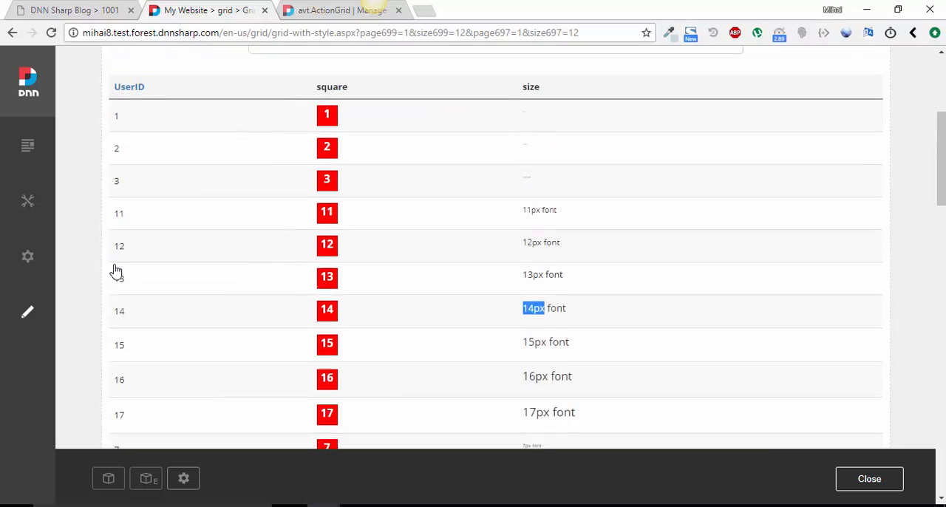
scroll(116, 270, "up", 3)
scroll(126, 273, "down", 3)
scroll(130, 279, "down", 5)
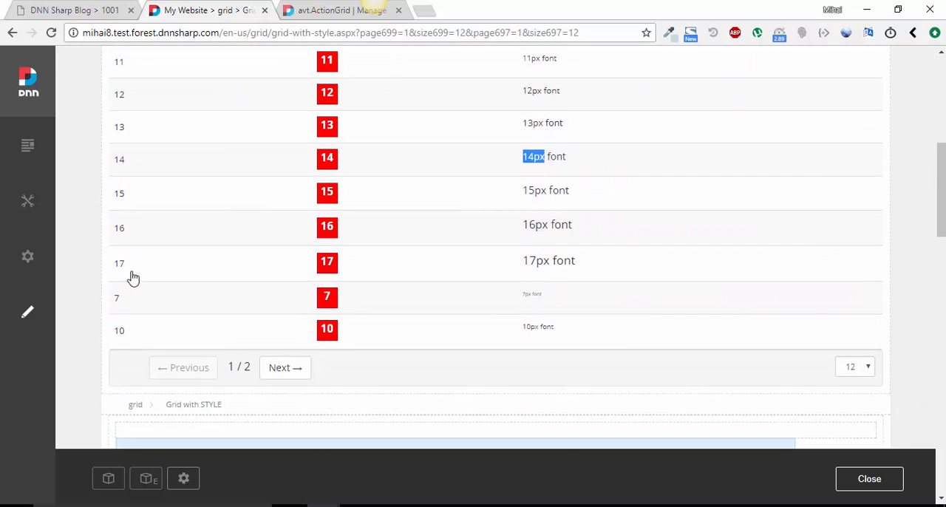
scroll(133, 276, "up", 3)
- Add a formula field titled USD and set its formatting to Text instead of Money
left_click(337, 10)
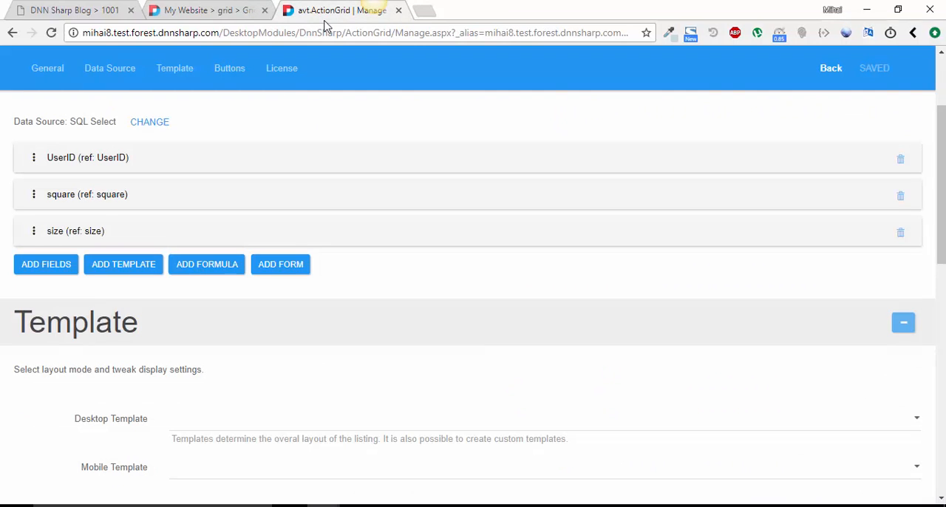
left_click(203, 268)
scroll(214, 266, "down", 1)
triple_click(244, 245)
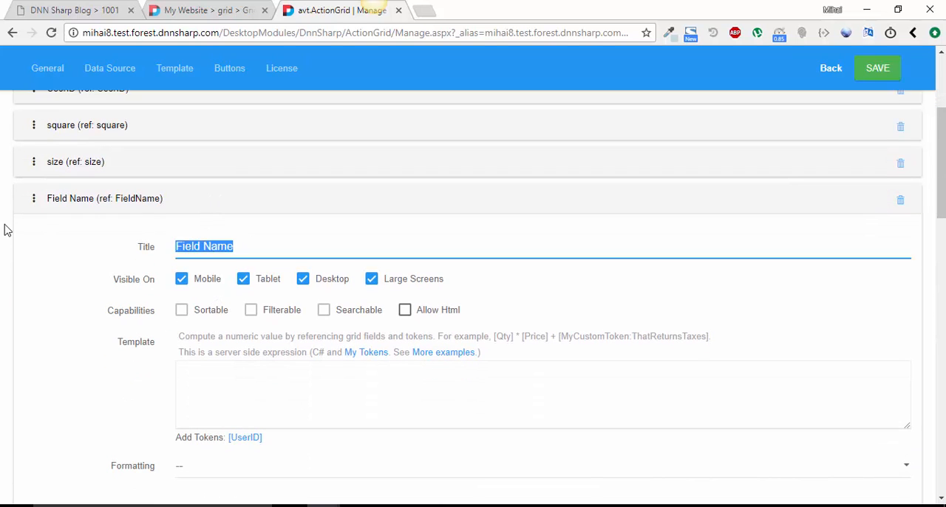
type("USD")
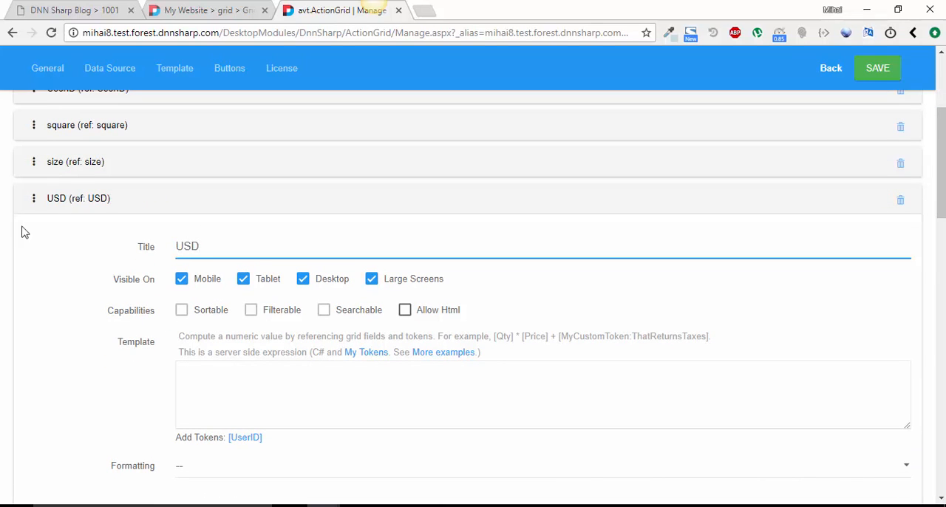
scroll(203, 266, "down", 2)
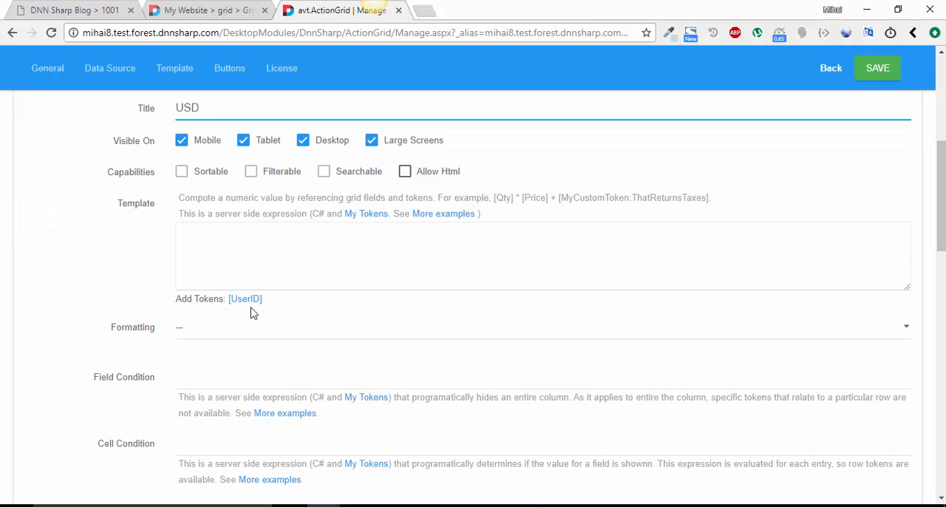
left_click(222, 329)
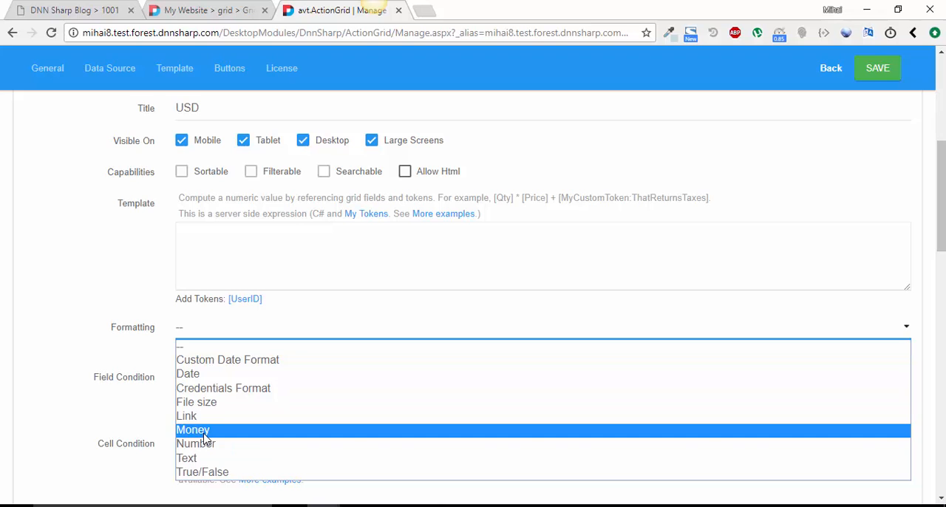
left_click(205, 432)
left_click(218, 332)
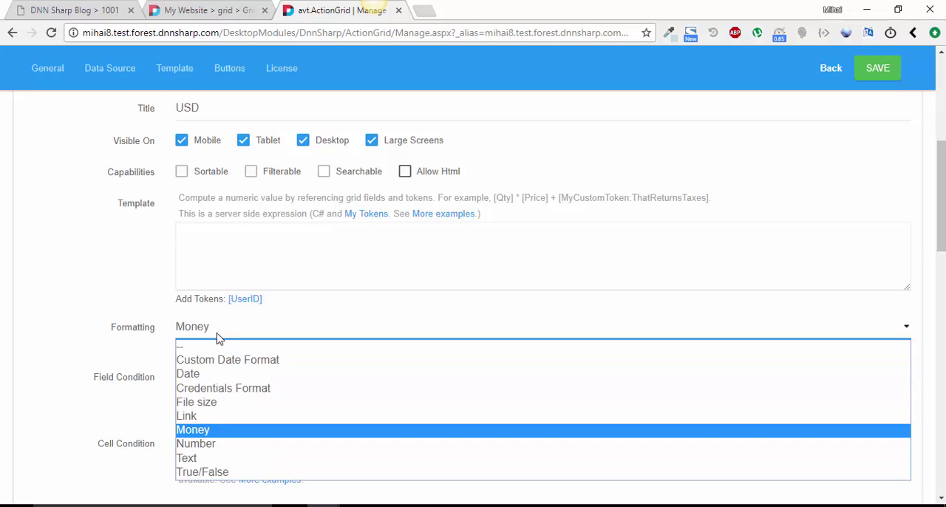
left_click(189, 460)
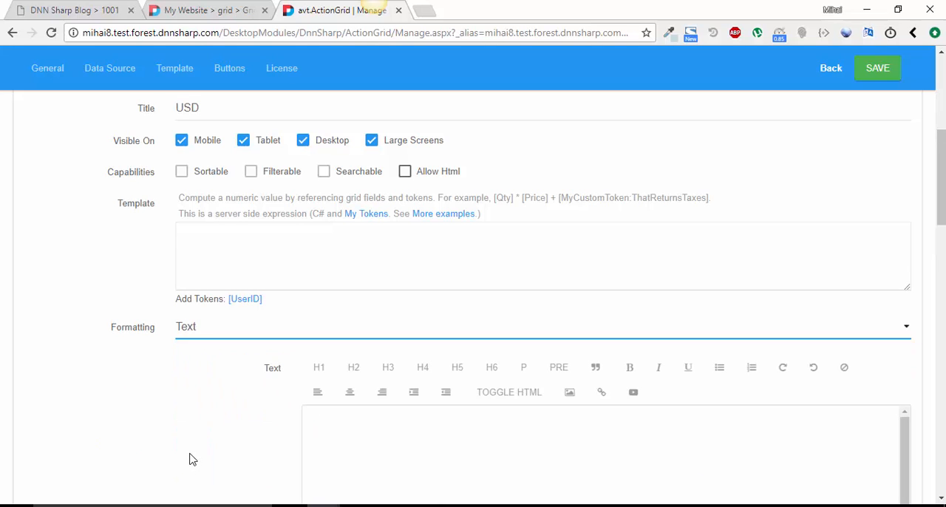
scroll(259, 355, "down", 3)
- Insert [UserID] into the USD template and position the caret to prefix it with $
left_click(436, 325)
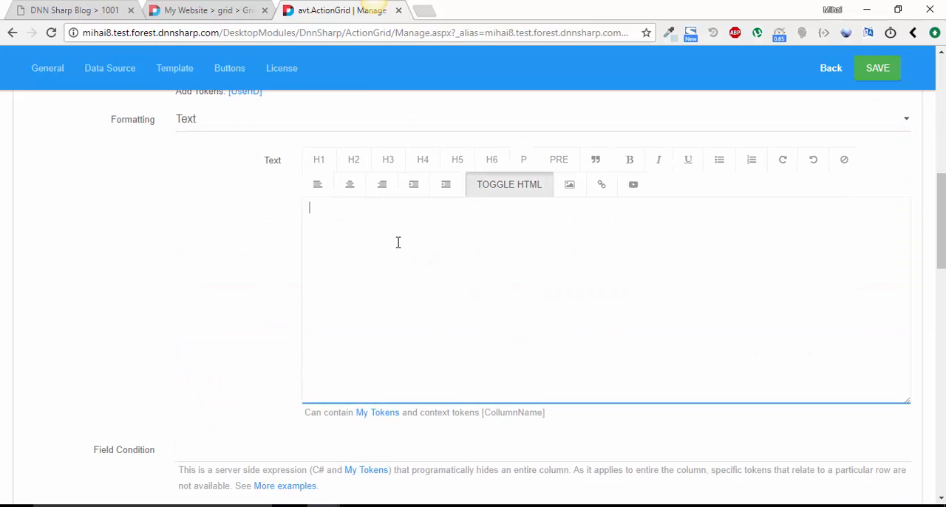
left_click(467, 182)
left_click(443, 223)
type("[UserID]")
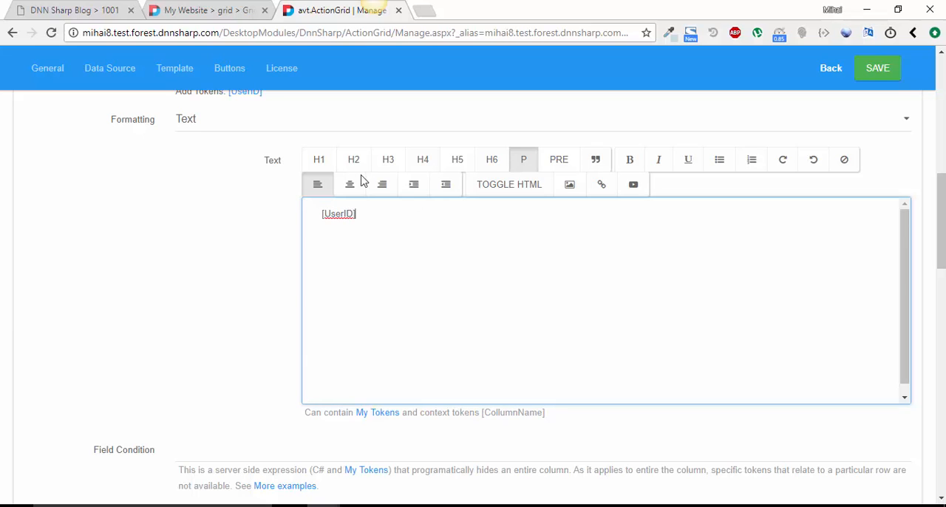
left_click(503, 184)
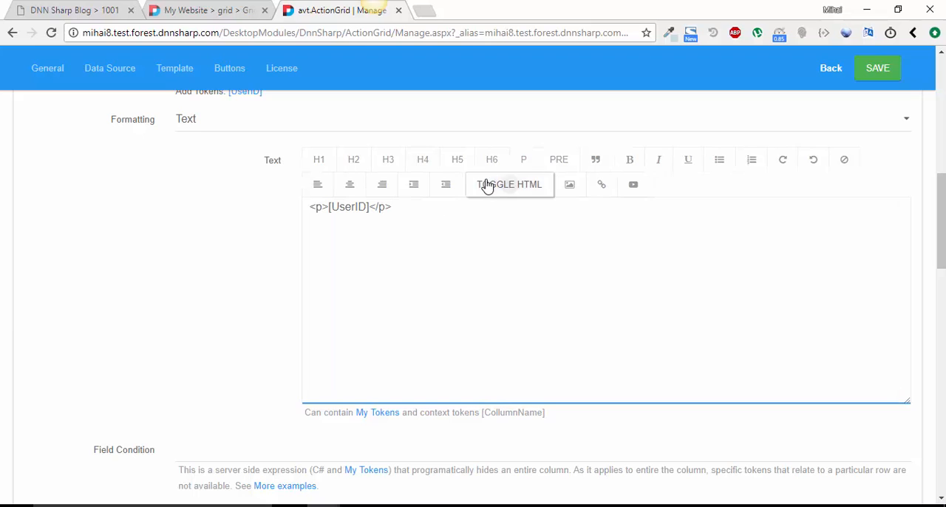
left_click(486, 185)
left_click(322, 214)
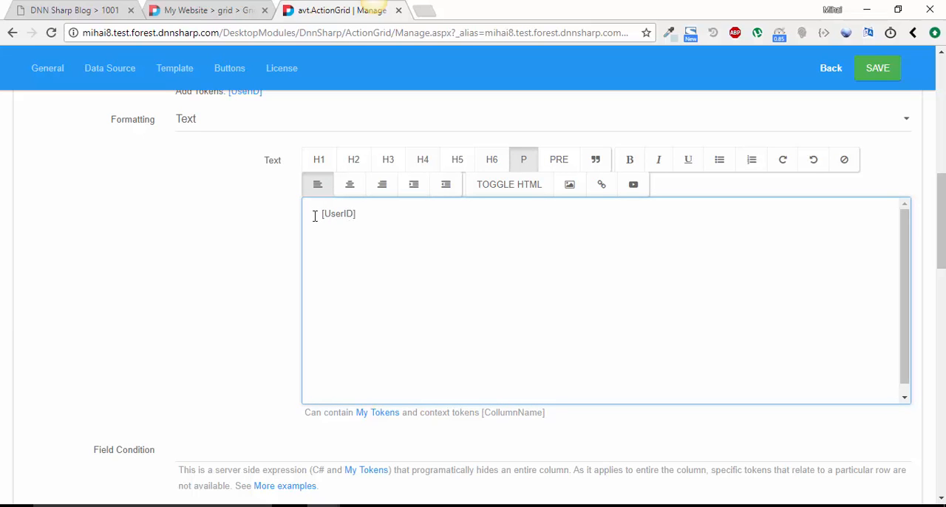
type("$")
scroll(891, 152, "up", 2)
left_click(879, 70)
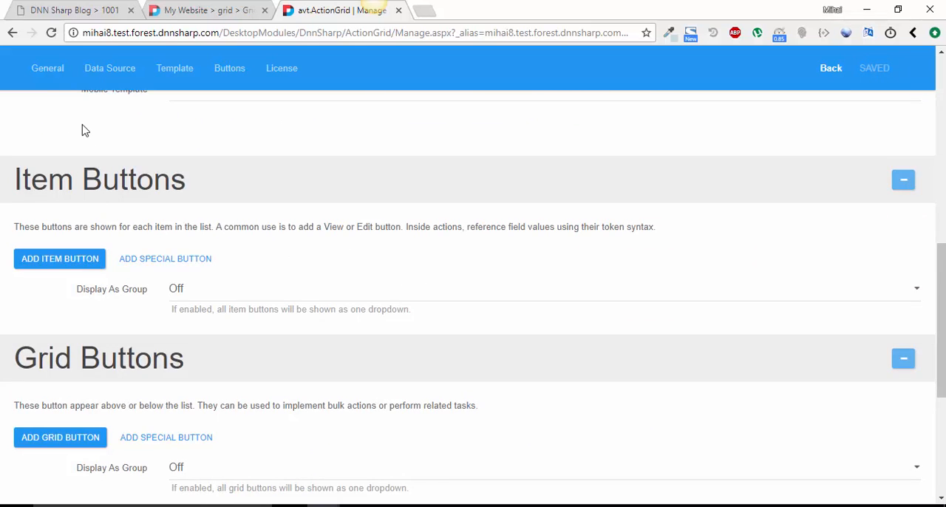
scroll(77, 129, "up", 5)
scroll(77, 129, "up", 5)
left_click(78, 129)
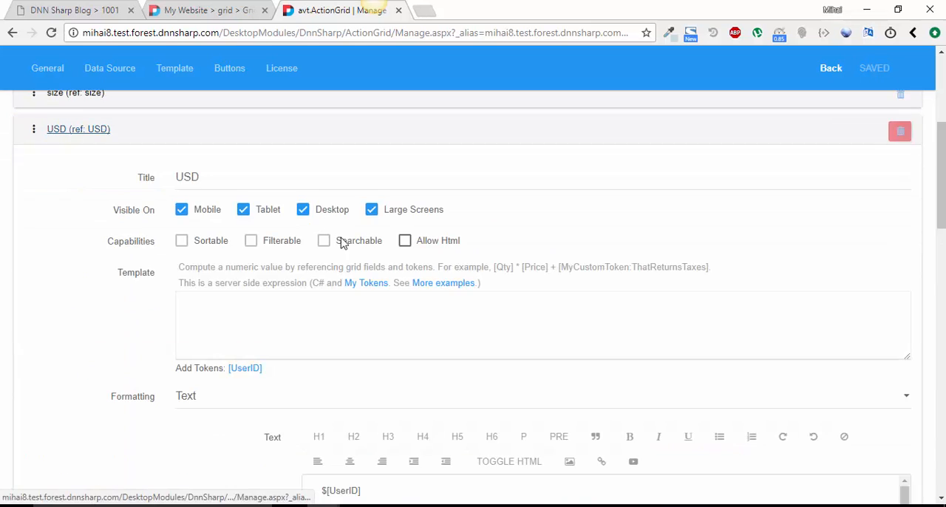
scroll(340, 243, "down", 3)
scroll(310, 244, "up", 10)
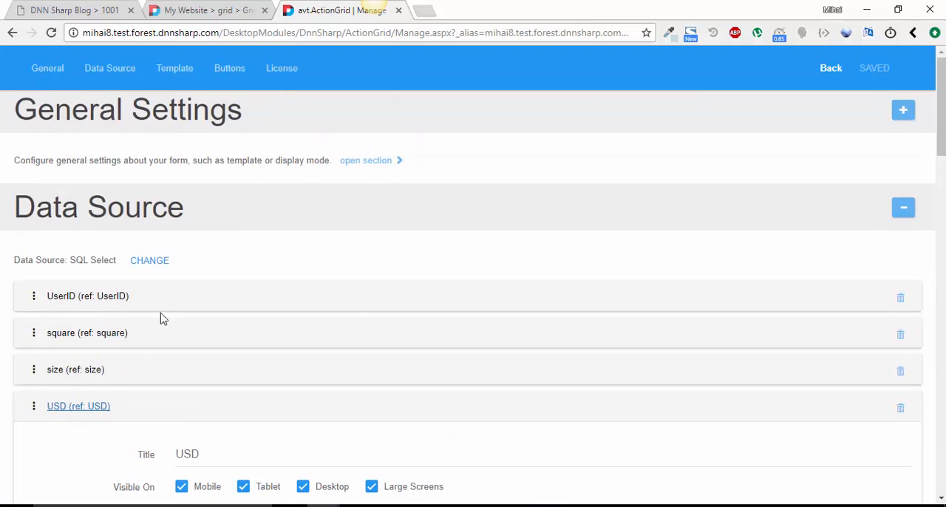
left_click(89, 404)
scroll(116, 404, "down", 3)
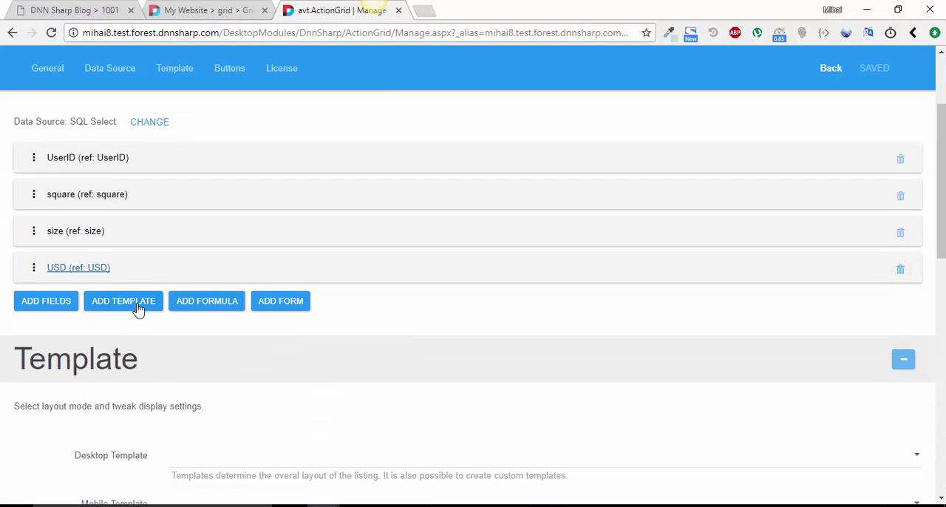
- Add a formula column titled Pound with Allow Html enabled
left_click(207, 302)
scroll(207, 301, "down", 2)
left_click(204, 214)
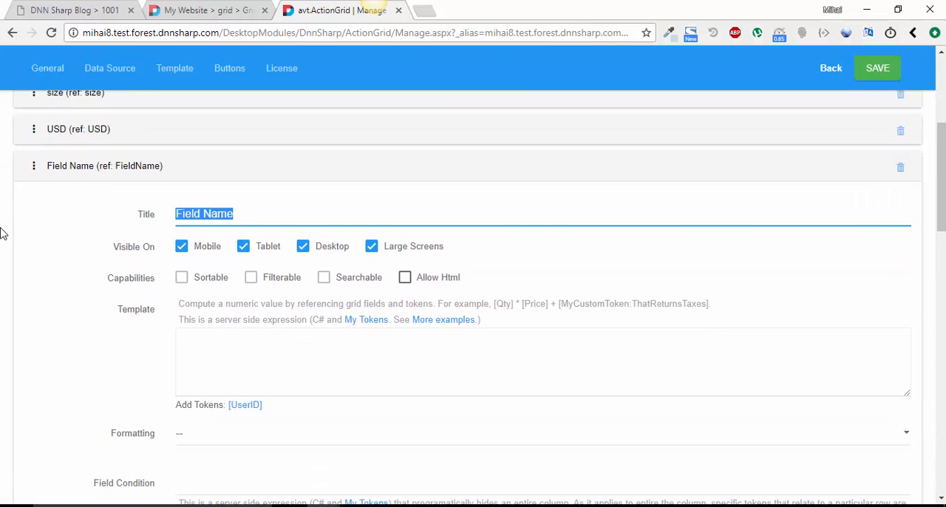
type("Pound")
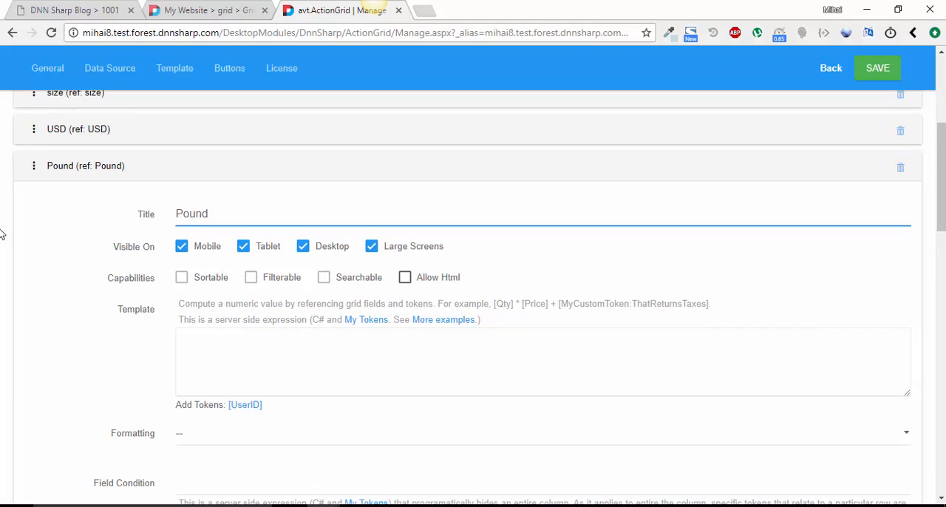
scroll(298, 272, "down", 2)
left_click(404, 139)
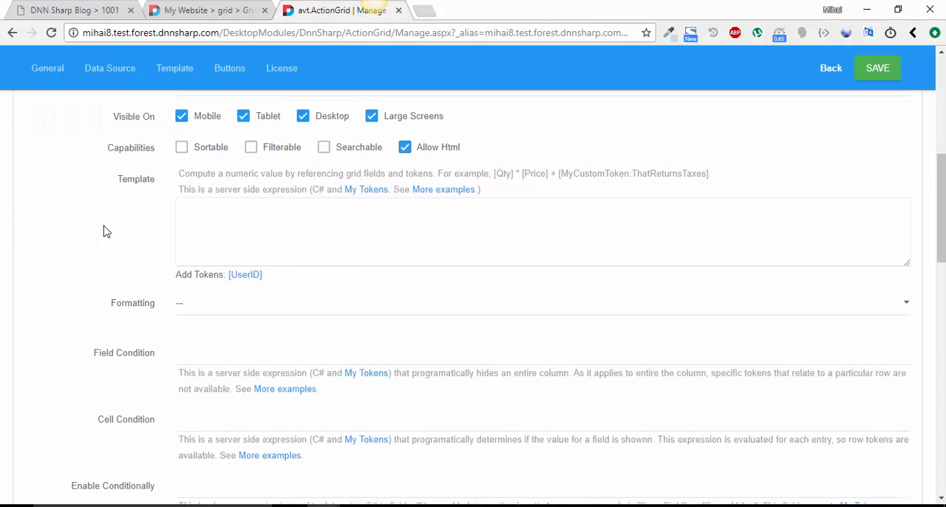
scroll(103, 229, "up", 3)
- Compare with the USD column's settings, then return to the Pound column's formatting choices
left_click(74, 201)
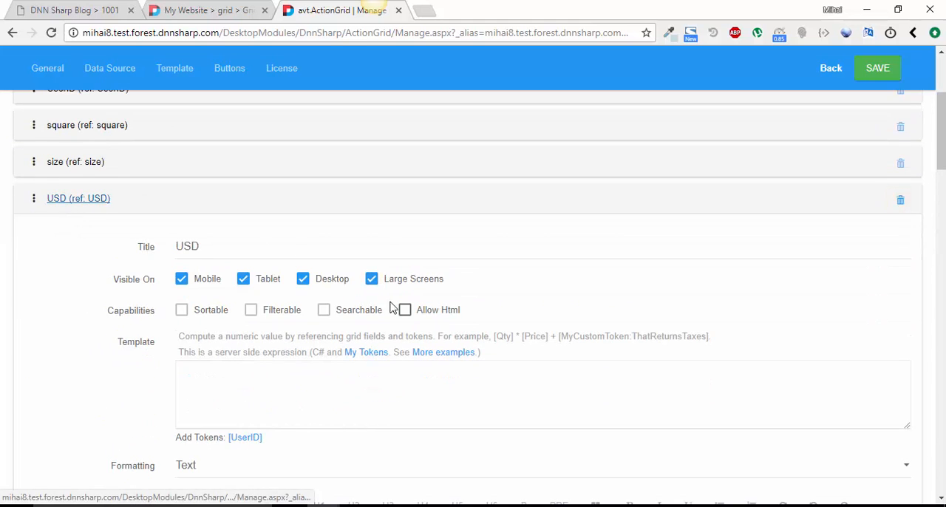
left_click(405, 310)
left_click(78, 198)
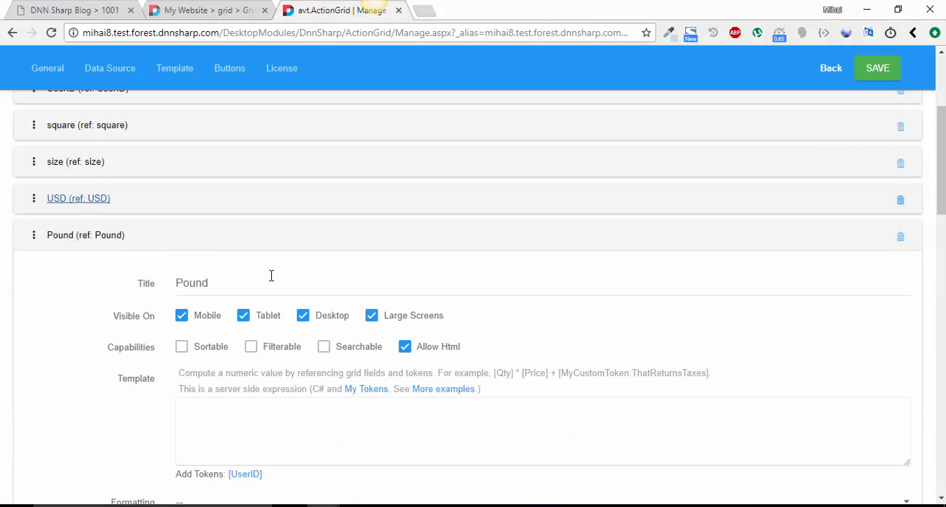
scroll(228, 257, "down", 3)
left_click(205, 294)
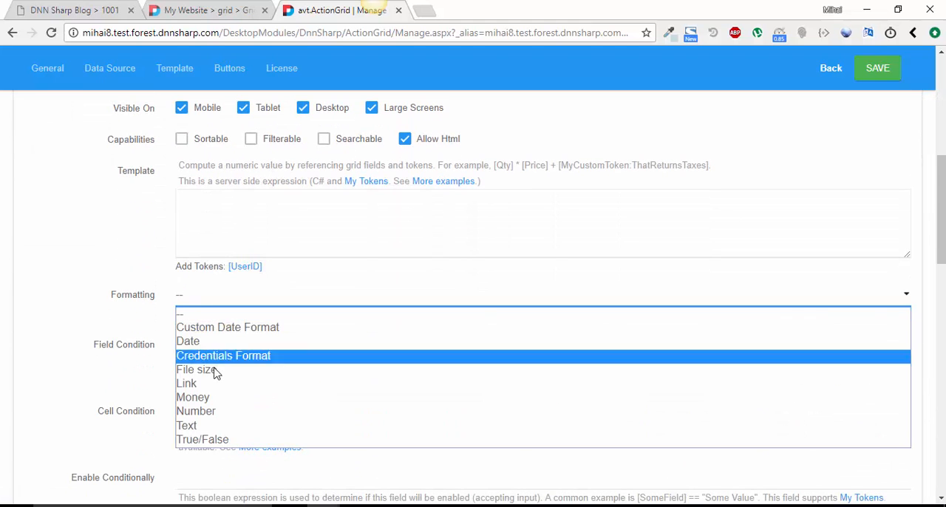
- Set Pound formatting to Text with the HTML template <p>&pound;[UserID]</p>
left_click(192, 424)
scroll(385, 296, "down", 3)
left_click(385, 297)
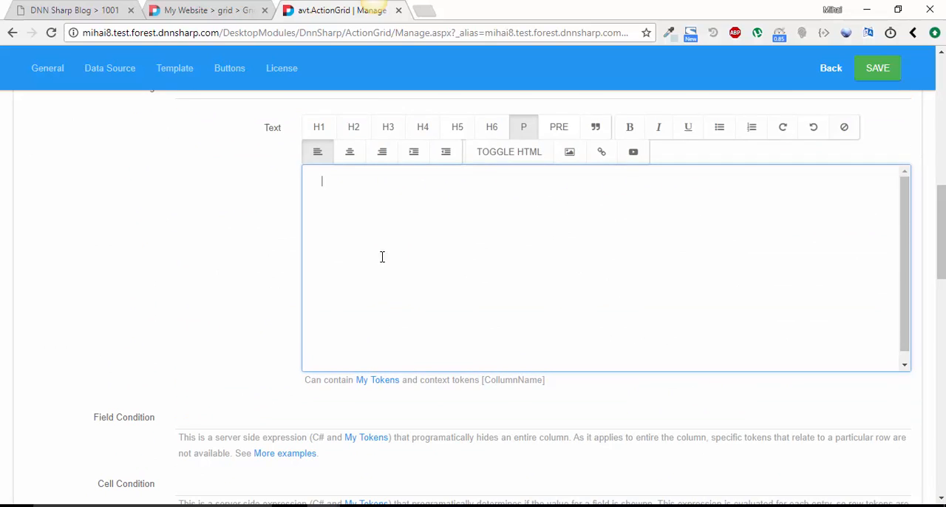
left_click(509, 152)
type("<p>&pound;</p>")
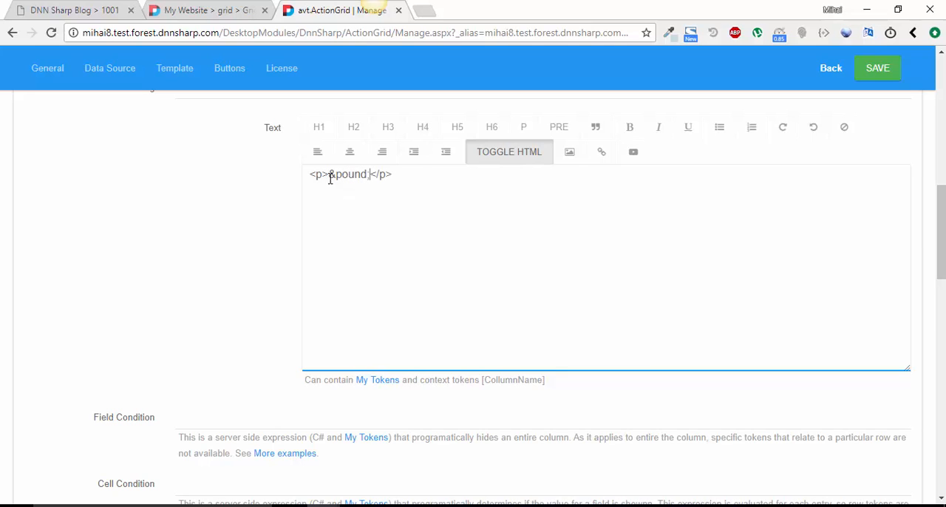
left_click_drag(348, 174, 371, 175)
left_click(371, 174)
type("serID")
type("]")
left_click_drag(438, 173, 144, 166)
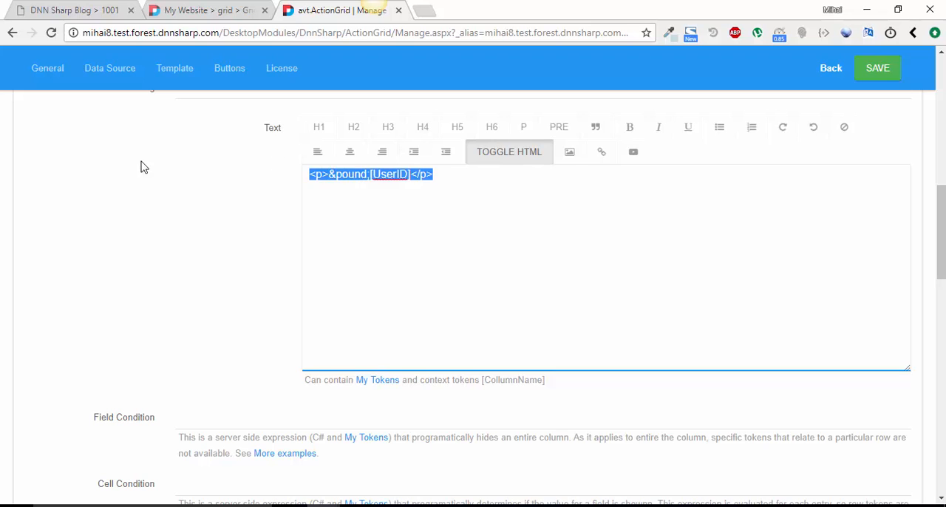
- Save the grid settings and verify the Pound column's configuration
left_click(877, 68)
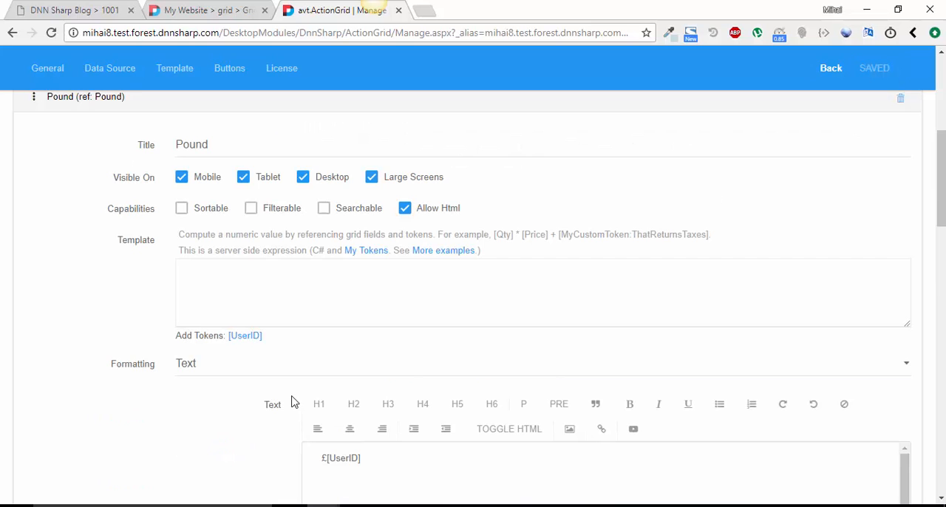
scroll(103, 222, "up", 3)
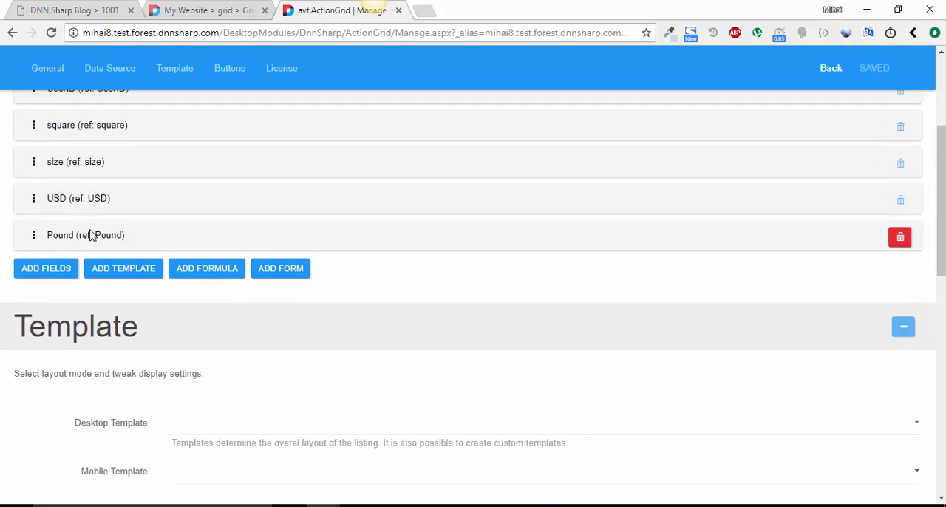
left_click(92, 235)
scroll(131, 339, "up", 5)
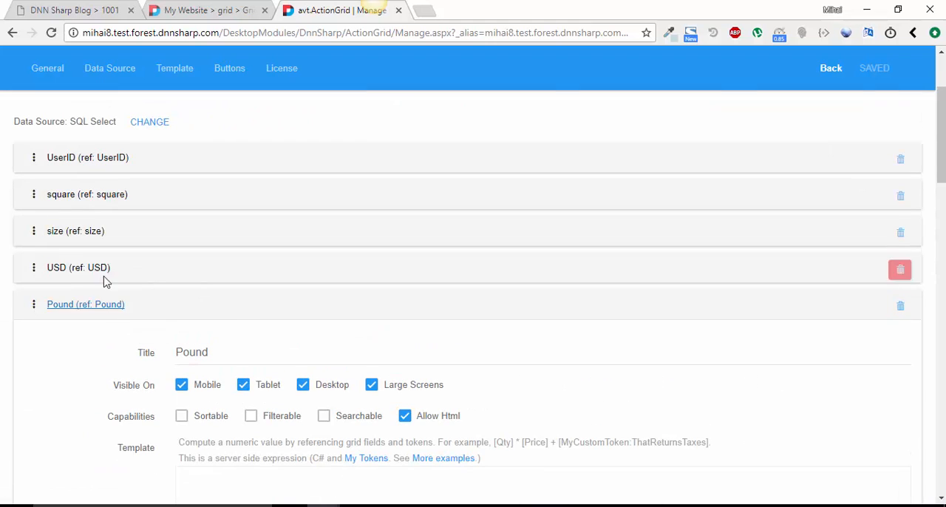
left_click(74, 304)
scroll(258, 200, "up", 5)
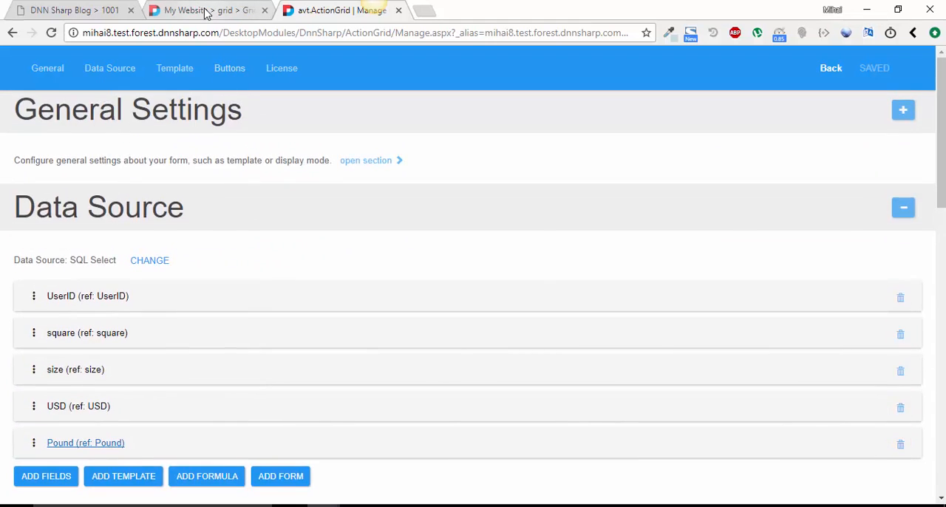
- Reload the live grid page and check the Pound column shows £ values beside USD's $ values
left_click(207, 11)
left_click(51, 32)
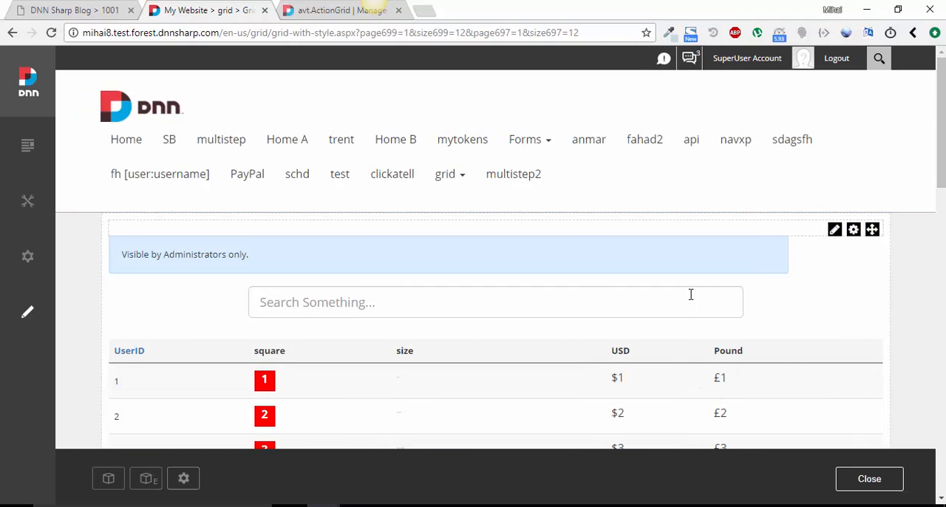
scroll(681, 311, "down", 3)
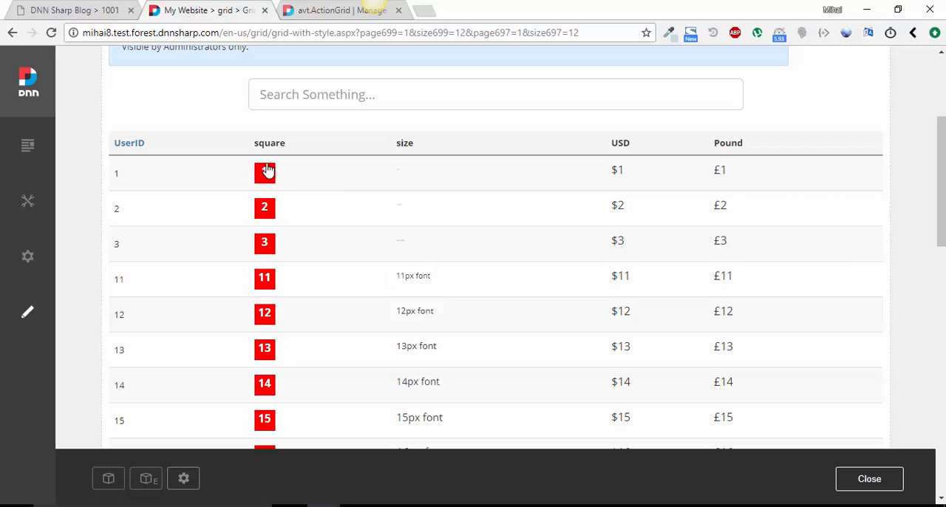
scroll(421, 318, "down", 2)
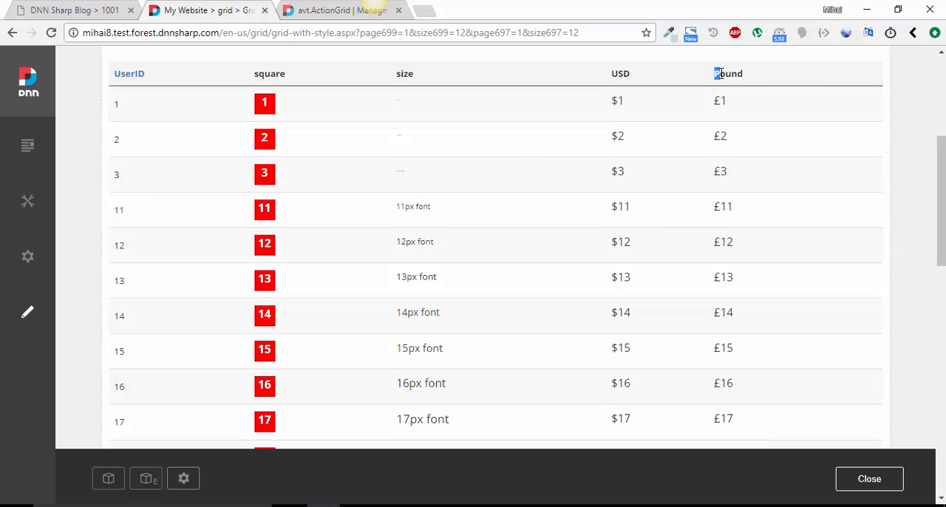
left_click_drag(716, 73, 747, 75)
left_click(733, 103)
scroll(713, 399, "down", 2)
scroll(680, 384, "down", 2)
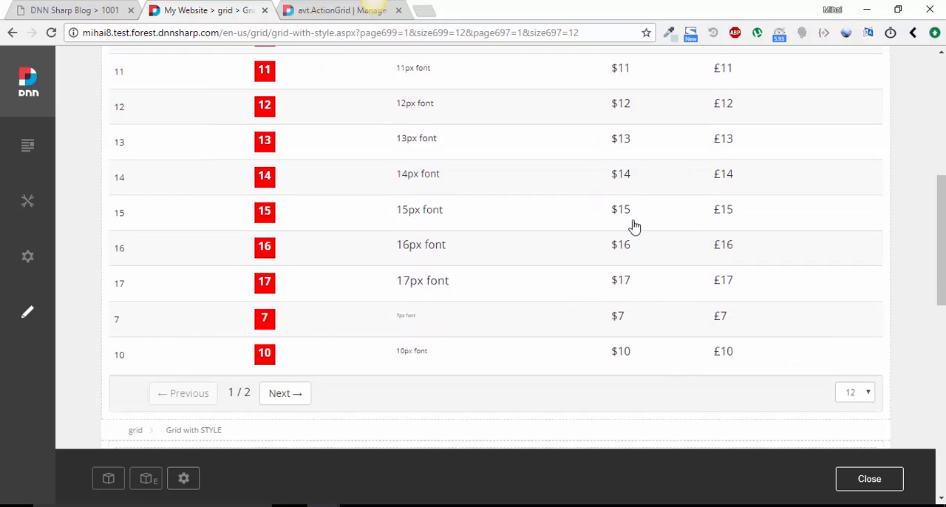
scroll(635, 225, "up", 2)
scroll(657, 185, "up", 2)
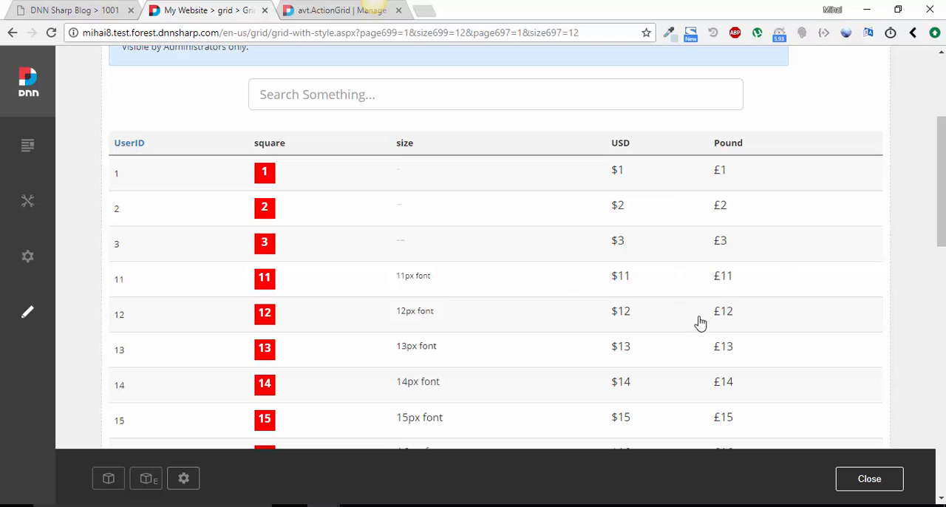
scroll(657, 303, "down", 3)
scroll(656, 291, "down", 3)
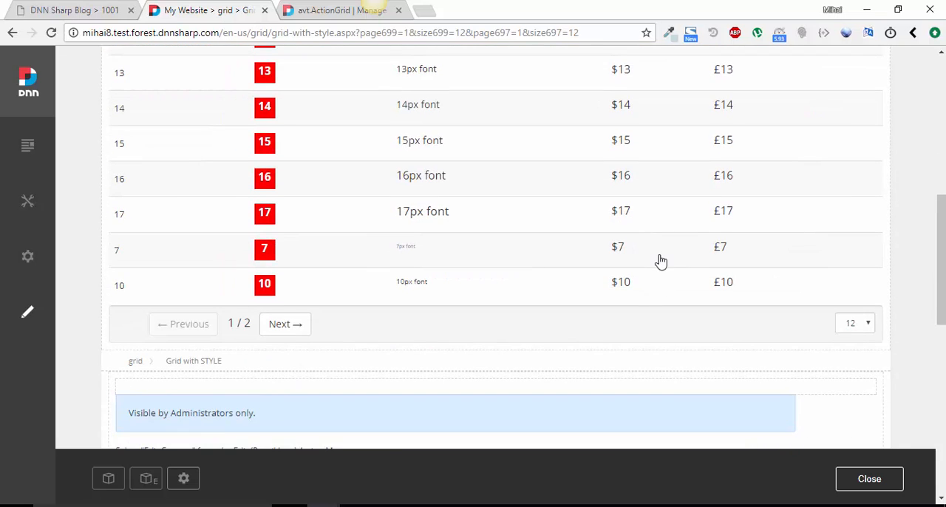
scroll(660, 266, "up", 2)
scroll(660, 262, "up", 2)
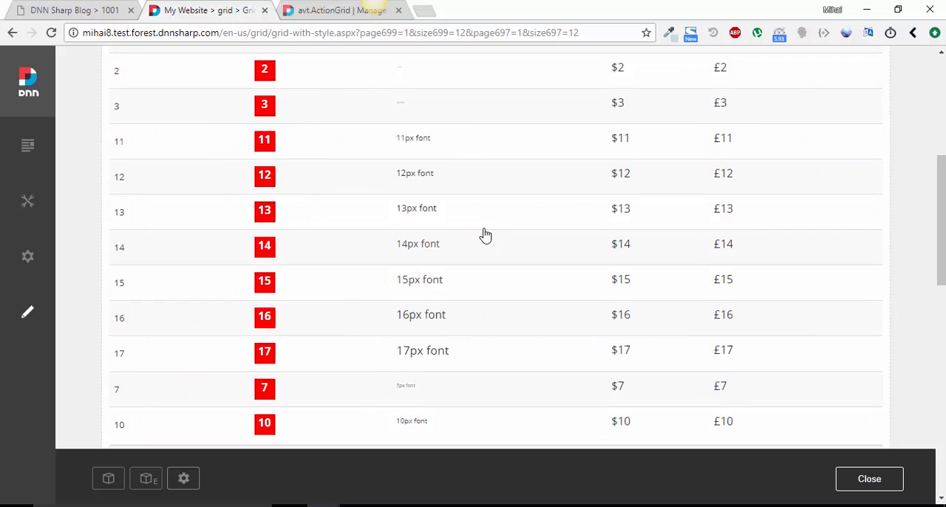
scroll(480, 229, "up", 5)
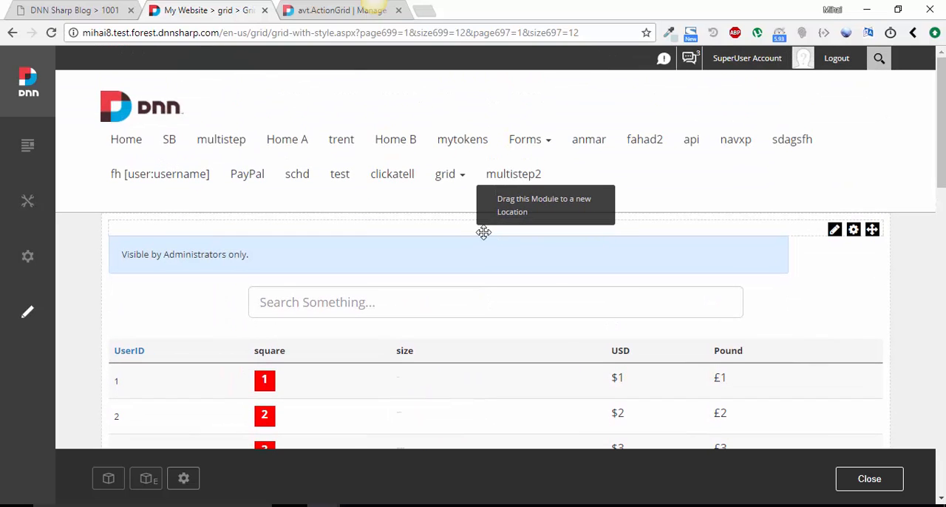